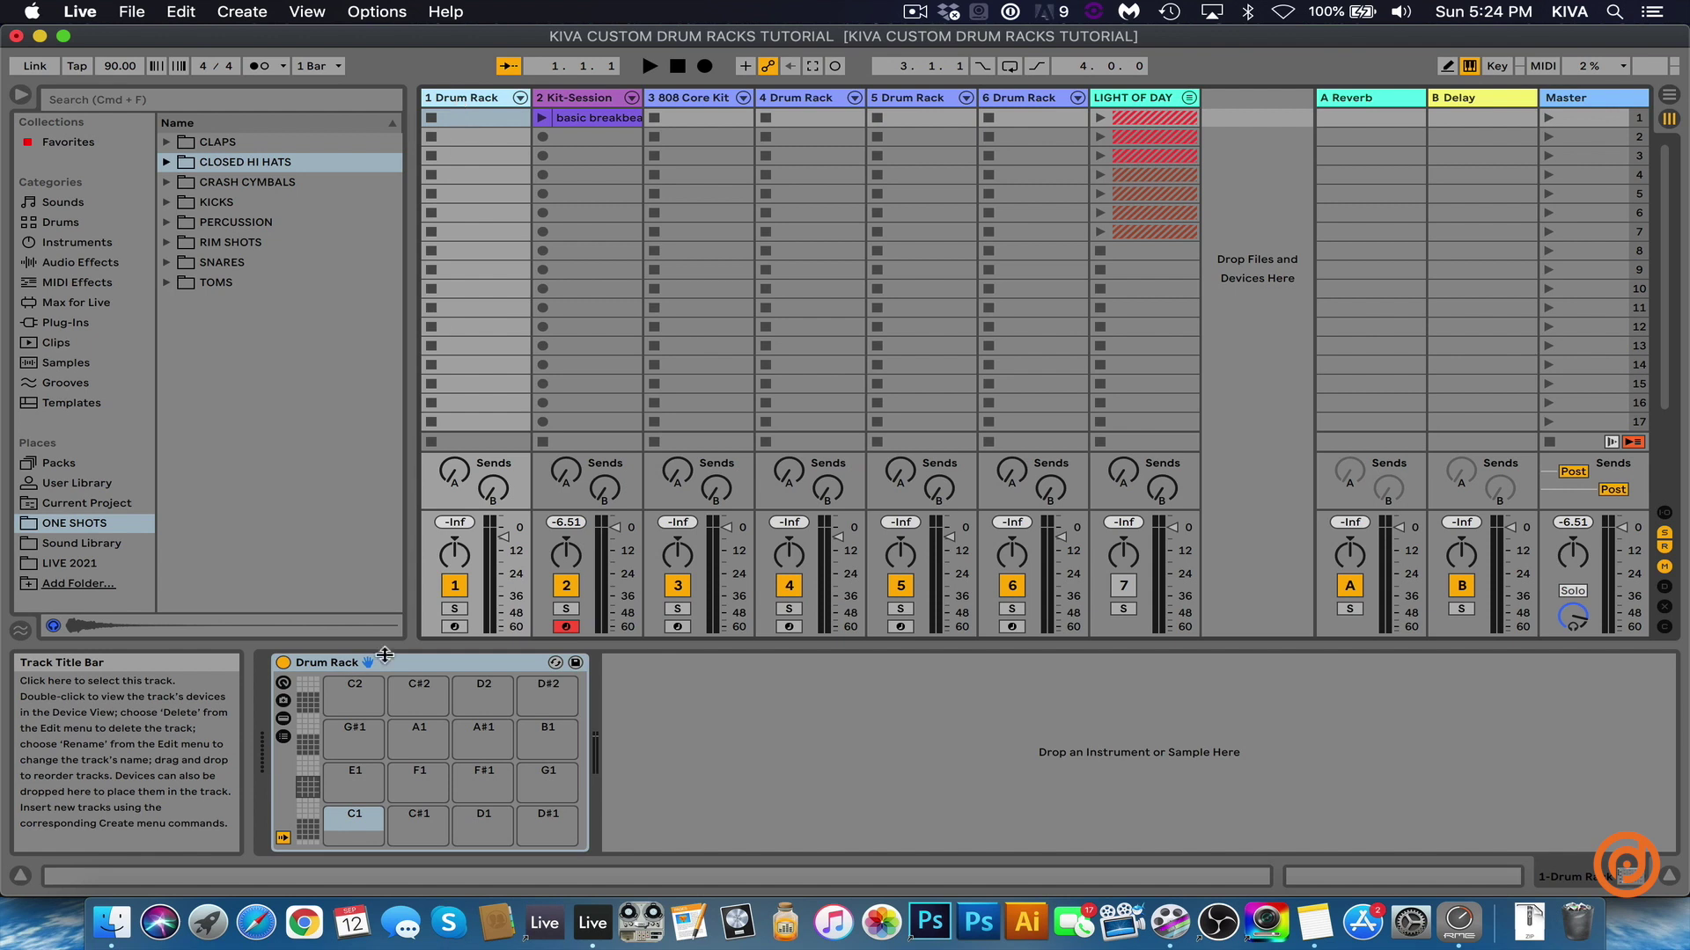
left_click(344, 831)
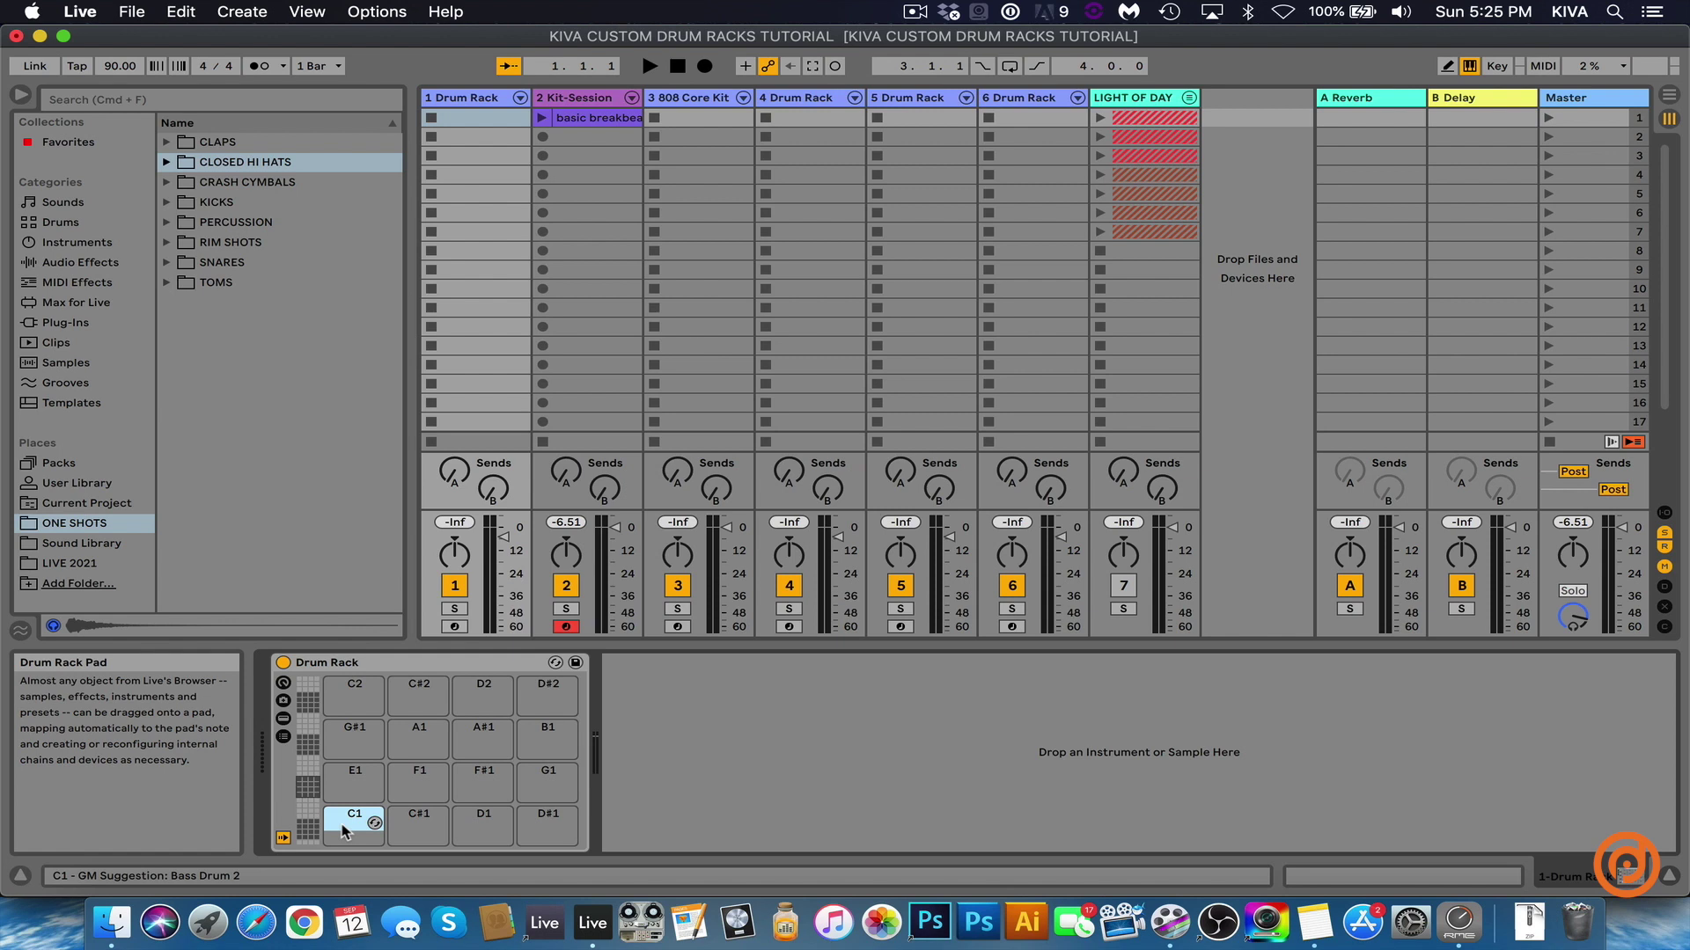
left_click(486, 829)
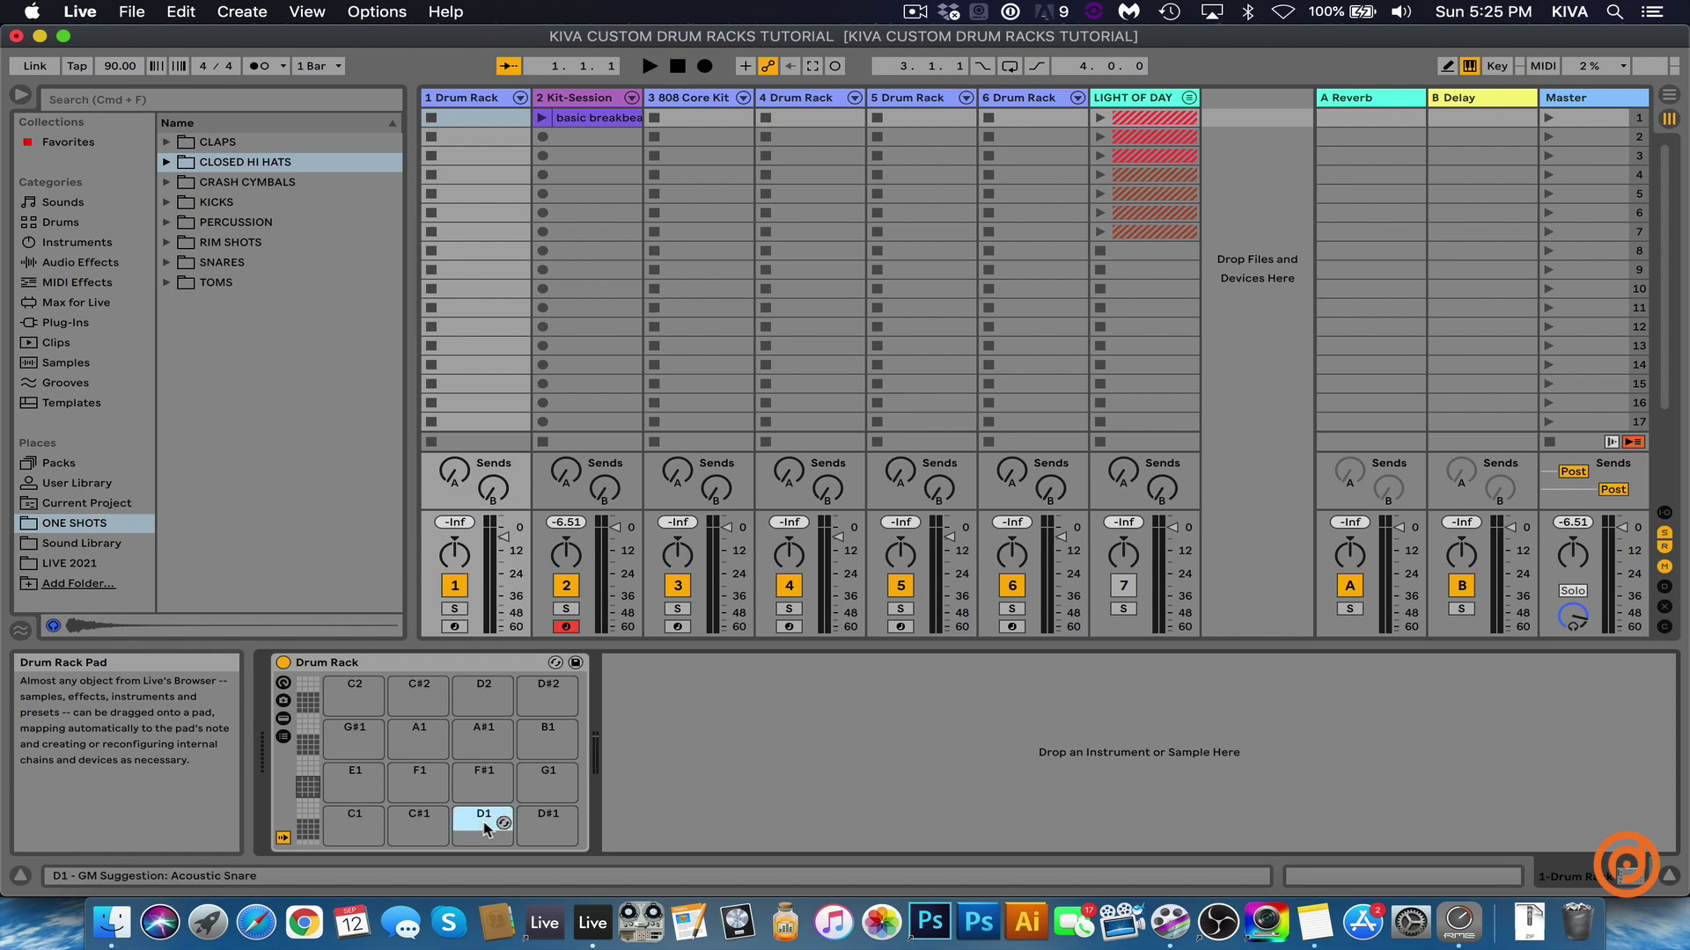
left_click(473, 790)
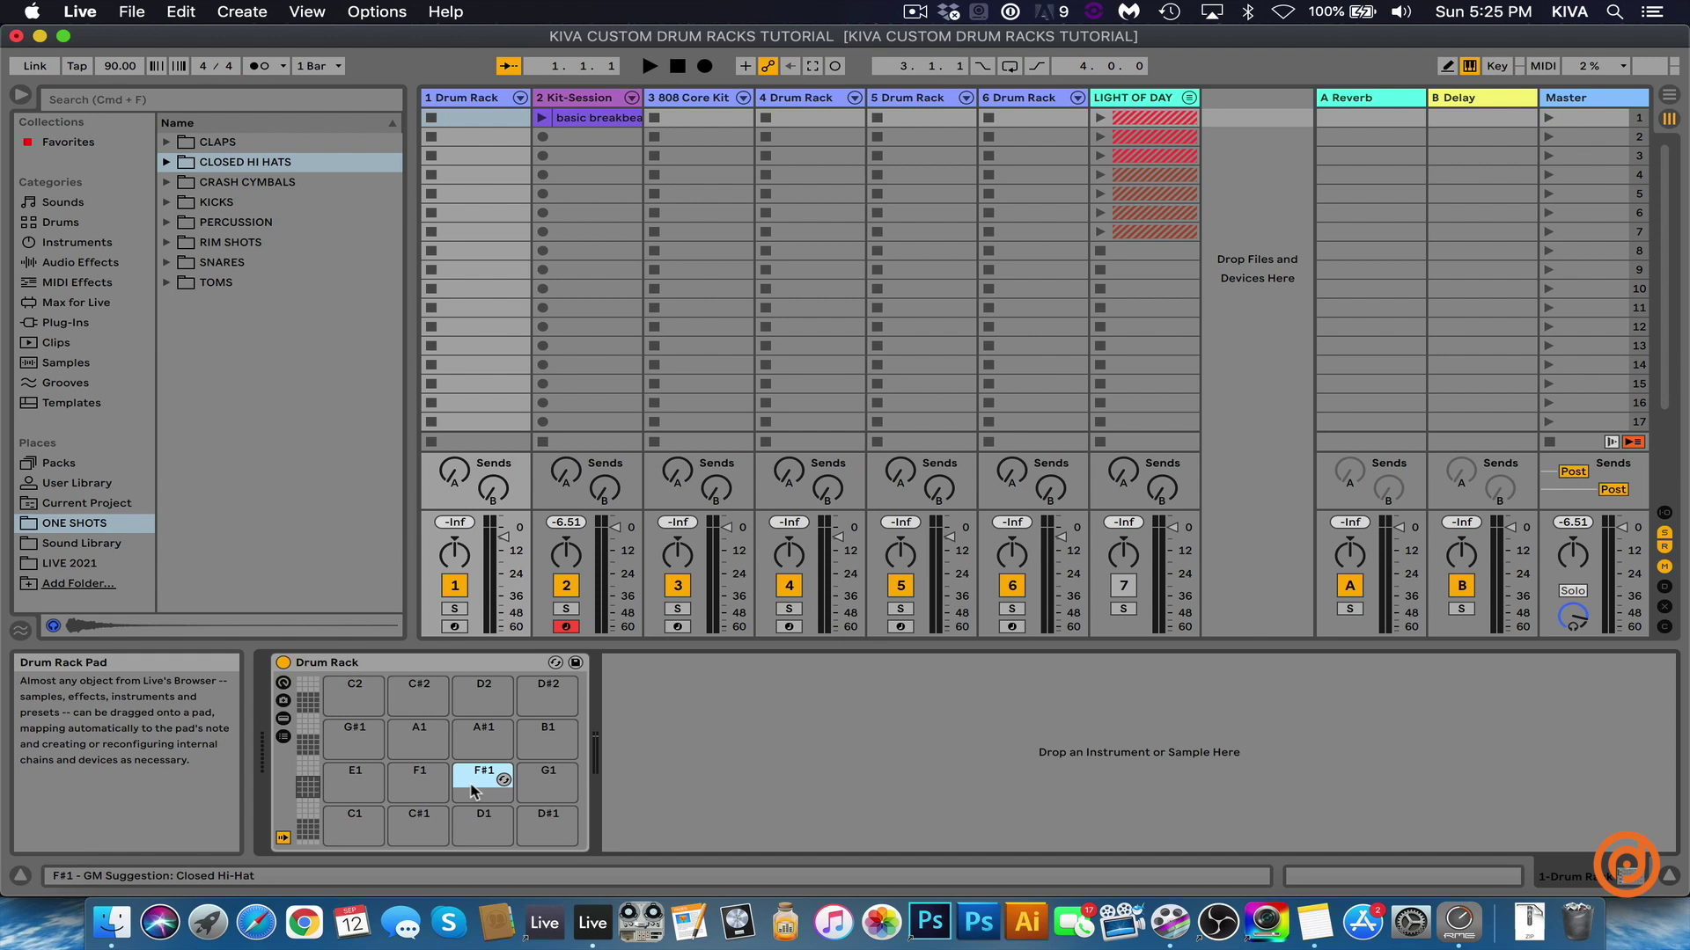
left_click(572, 98)
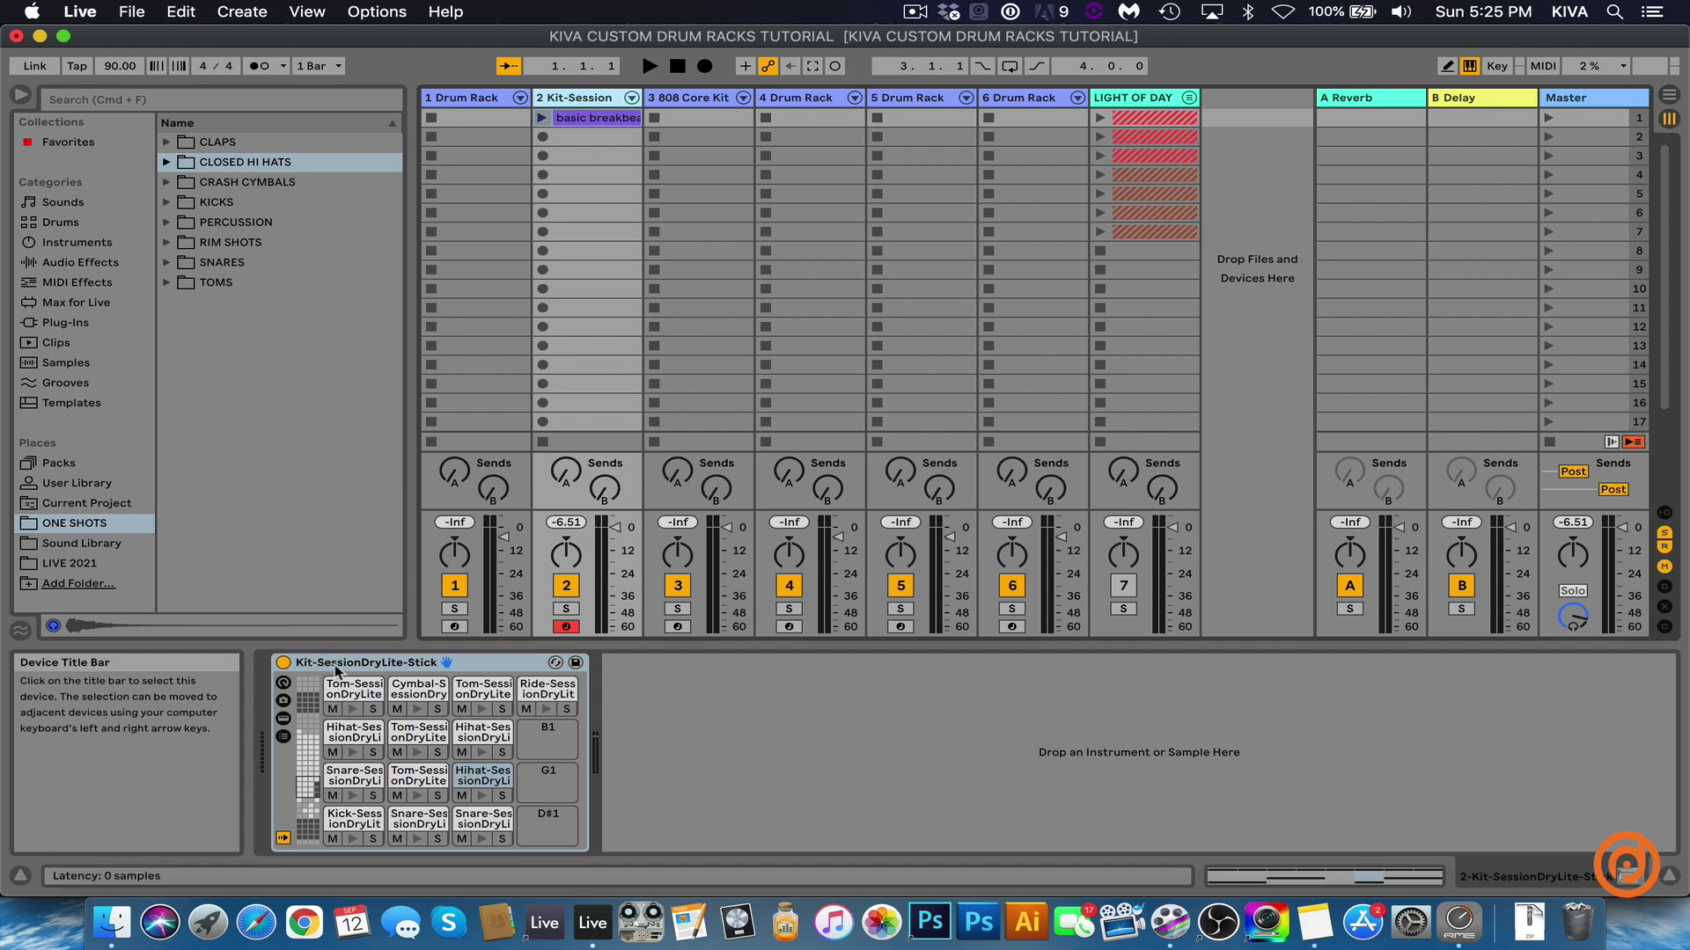
Audition the Kit-Session kit's kick, snare and hi-hat sounds
key("a")
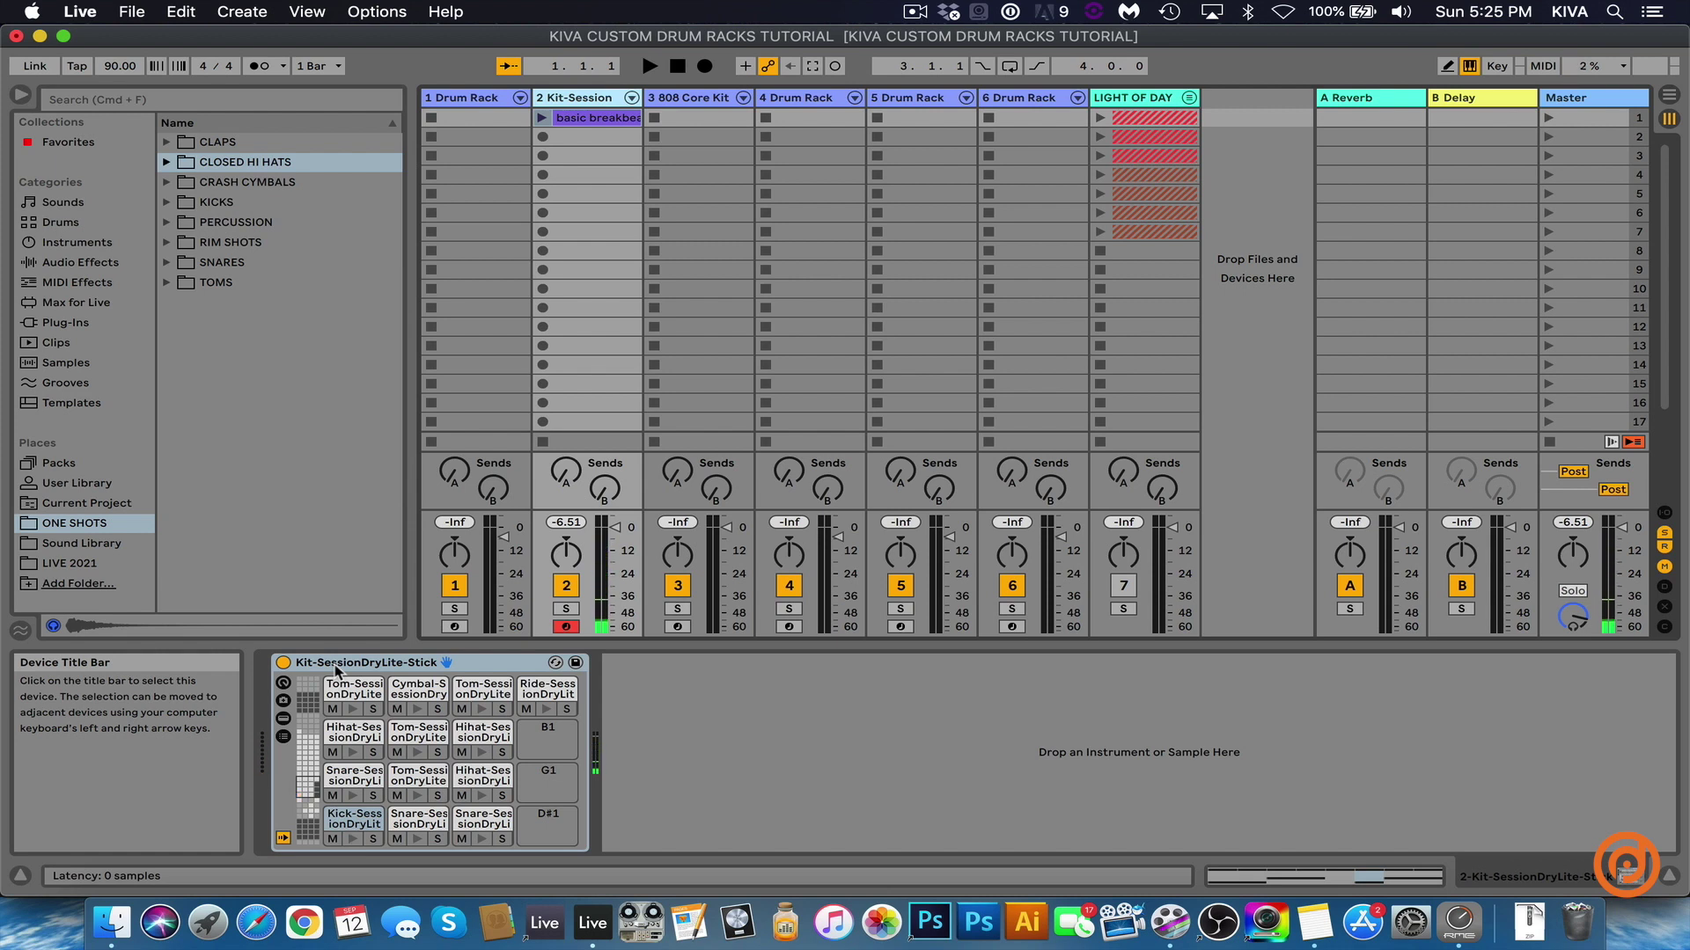
key("s")
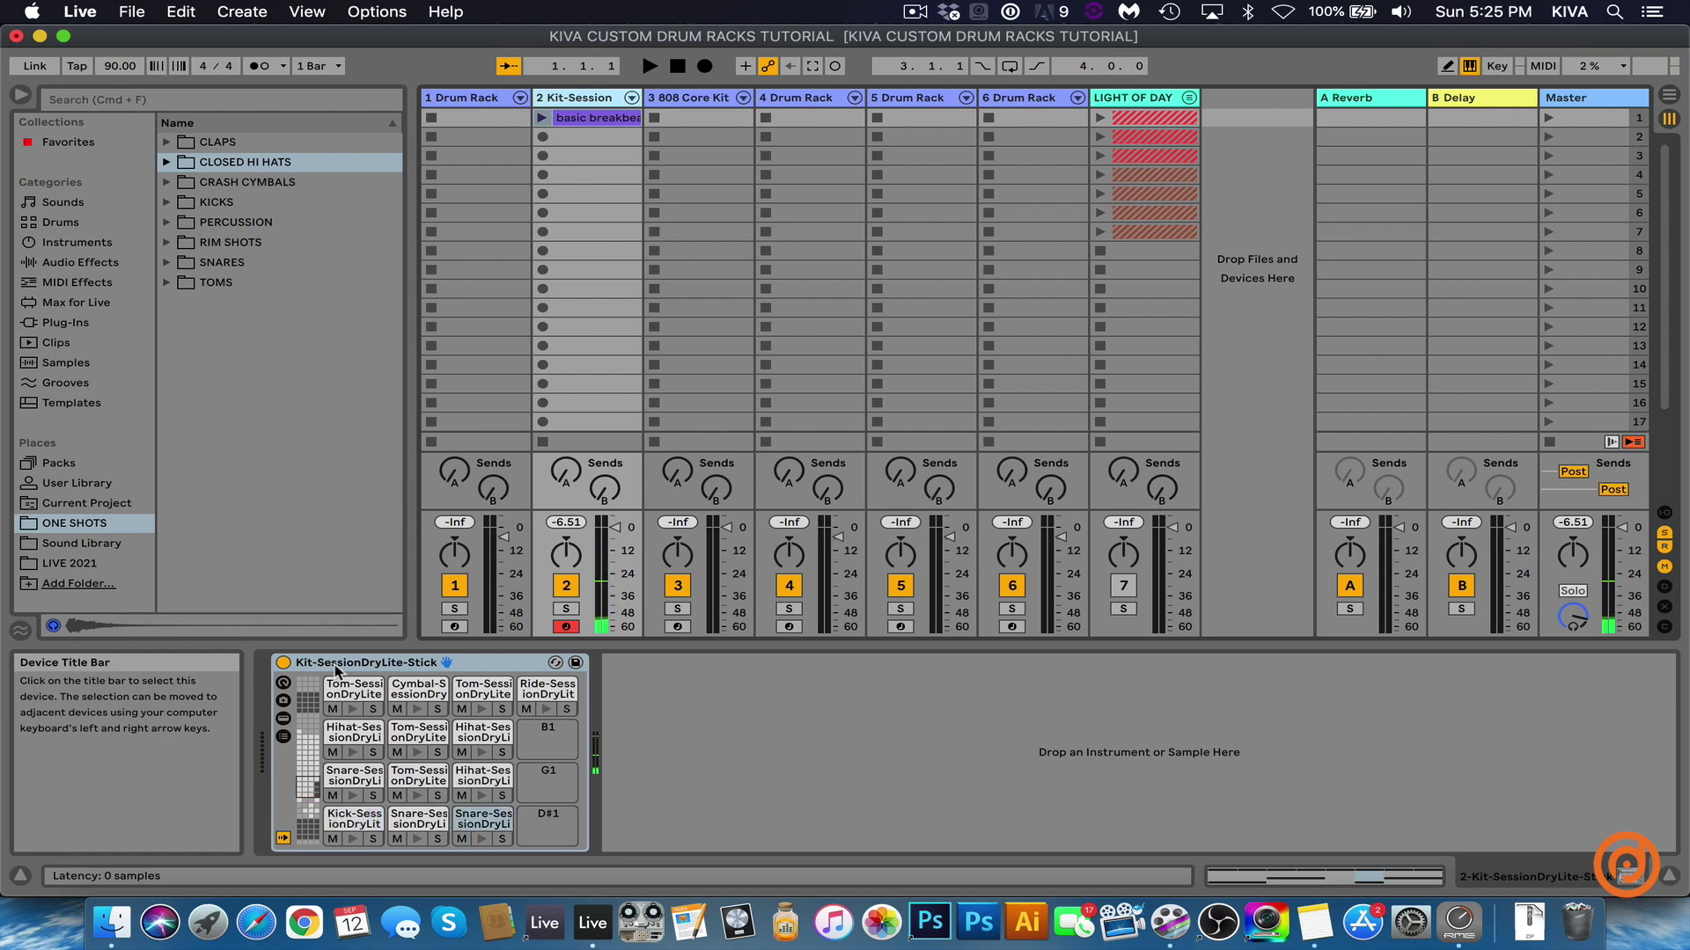
key("t")
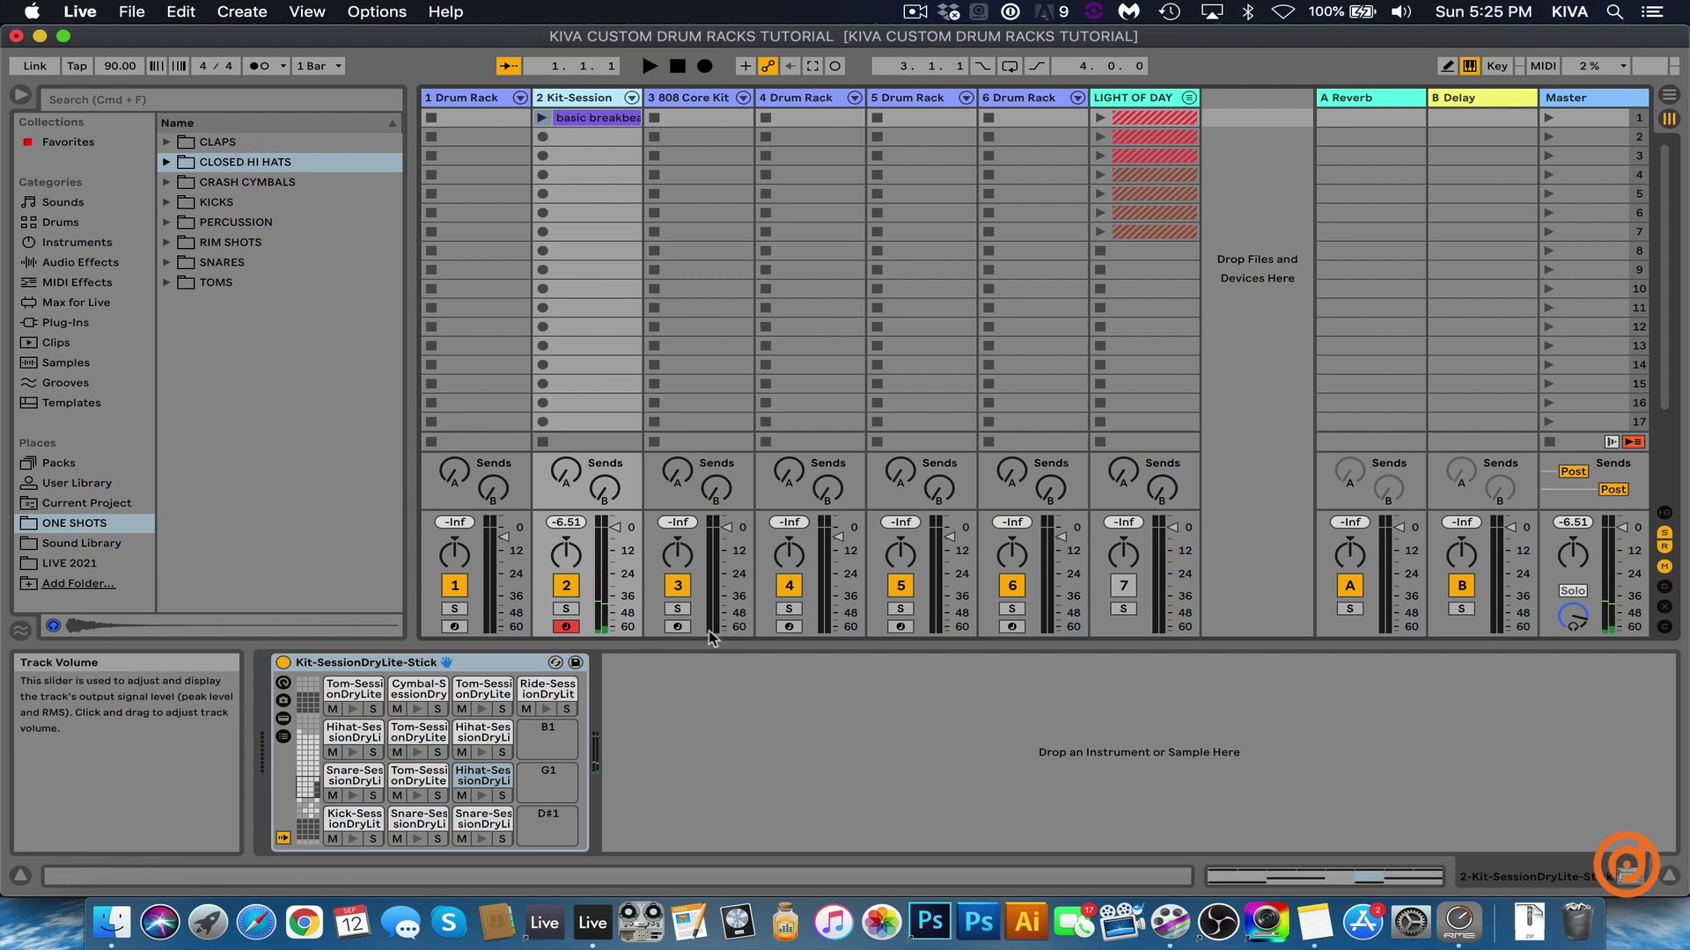
Arm the 808 Core Kit track, audition its bass drum, snare and closed hi-hat, then open the basic breakbeat clip
left_click(677, 627)
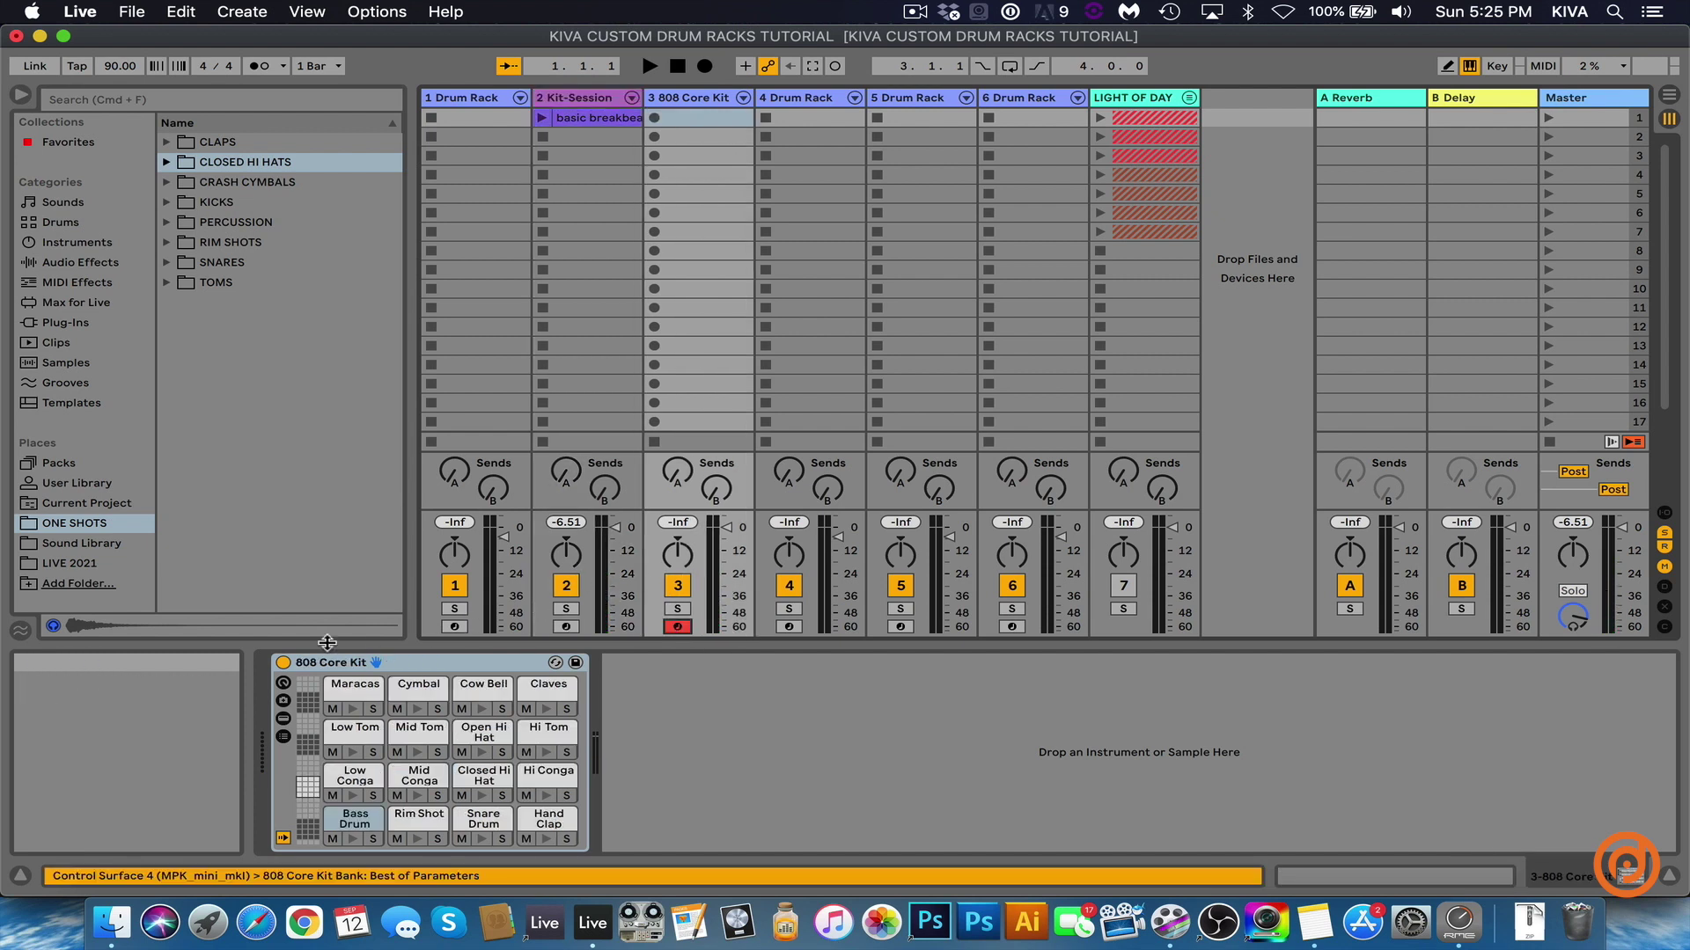
key("a")
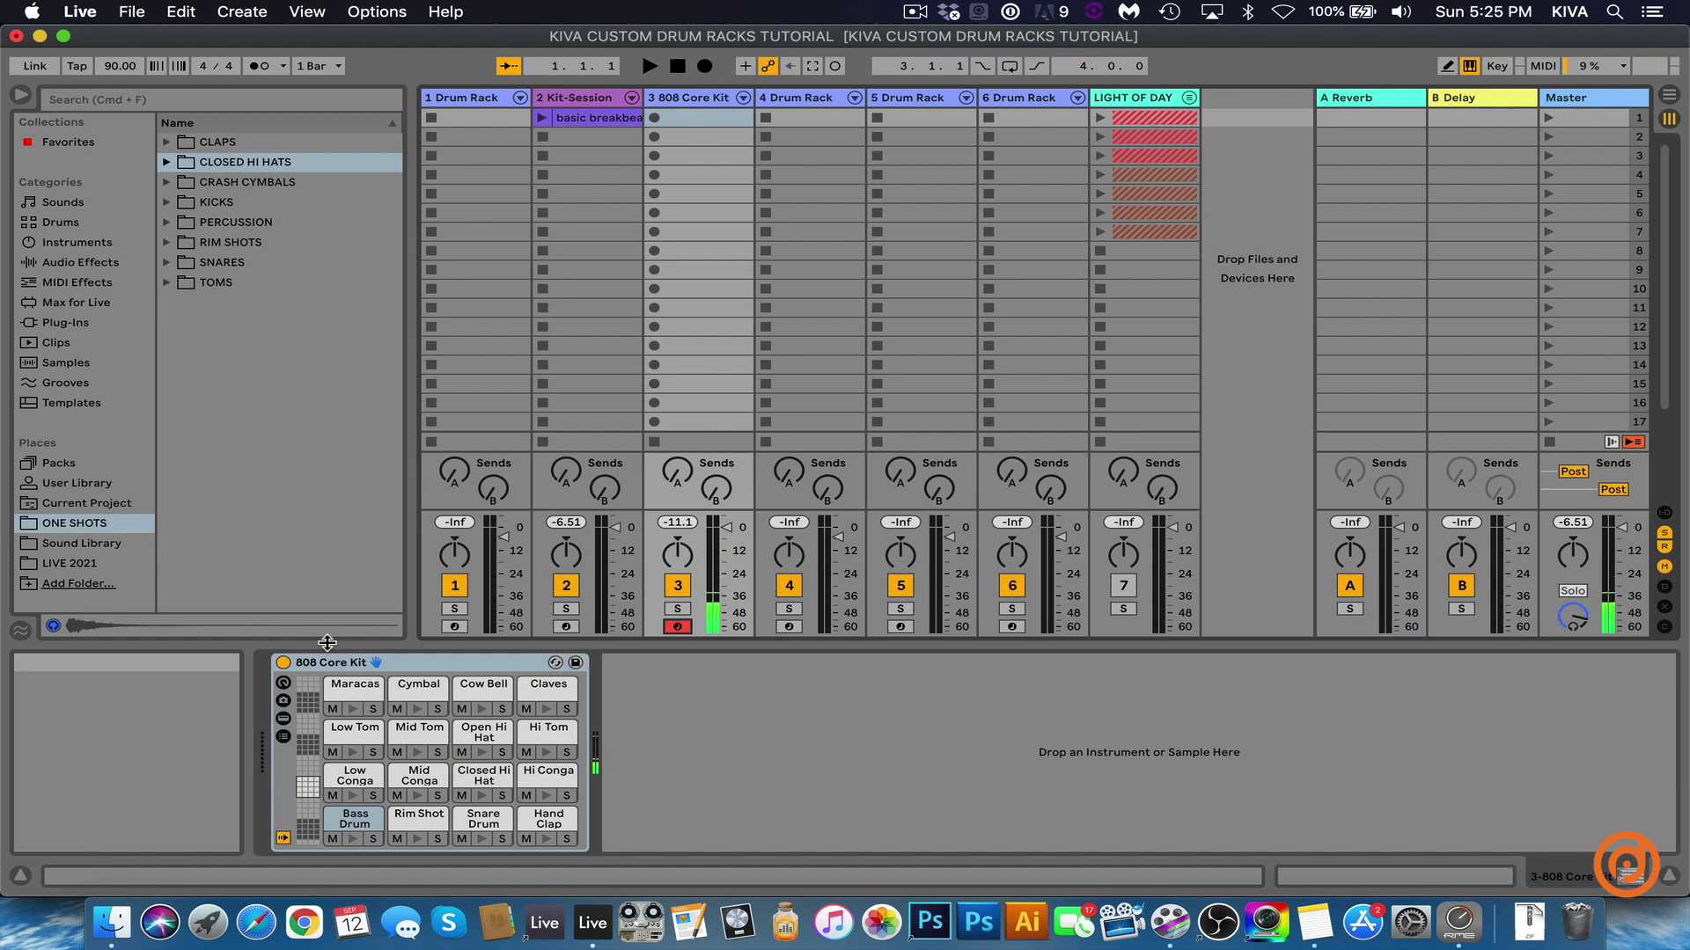
key("s")
key("t")
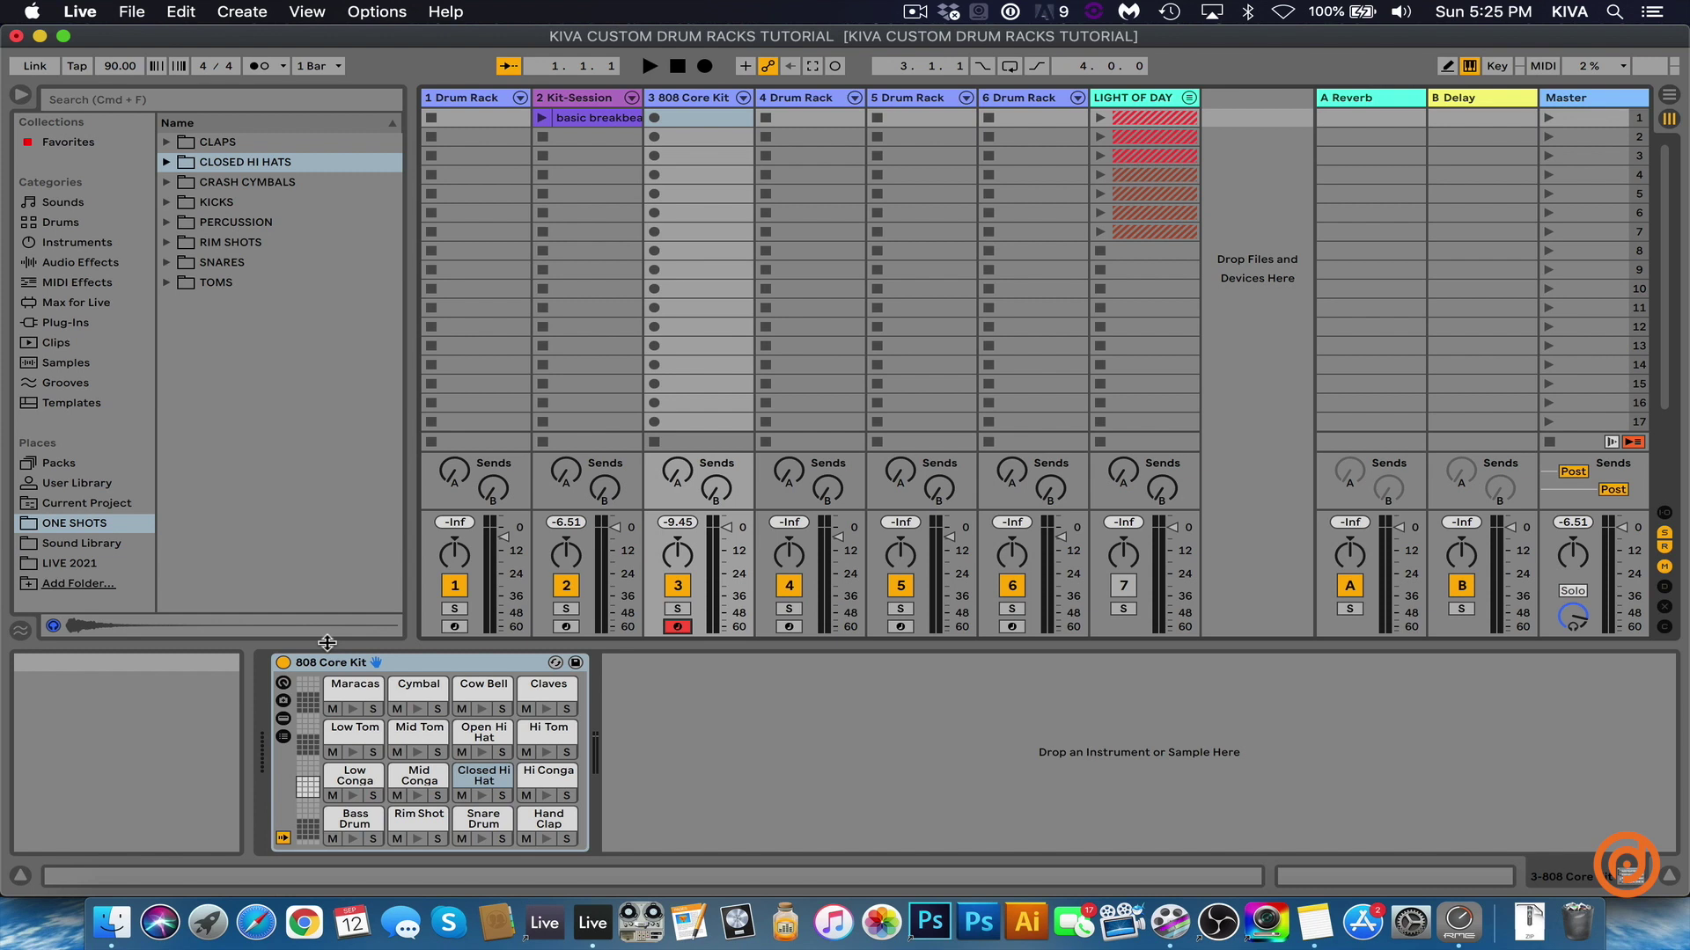
double_click(555, 119)
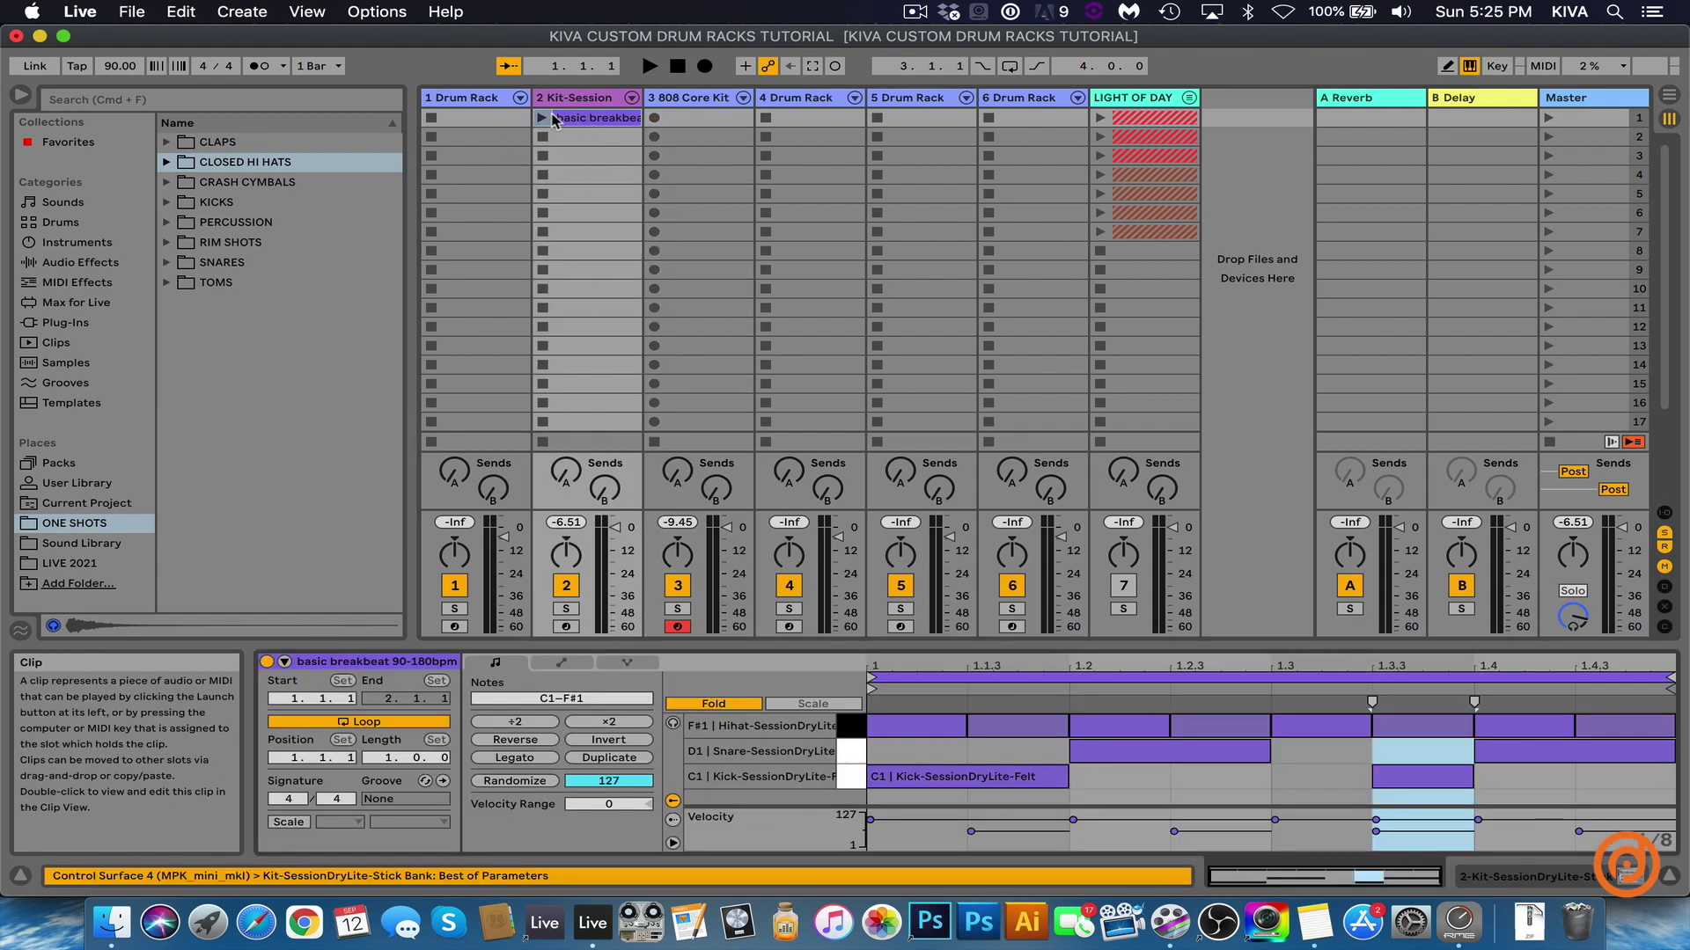
Launch the basic breakbeat clip, move it onto the 808 Core Kit track, then stop track 3's clip
left_click(542, 118)
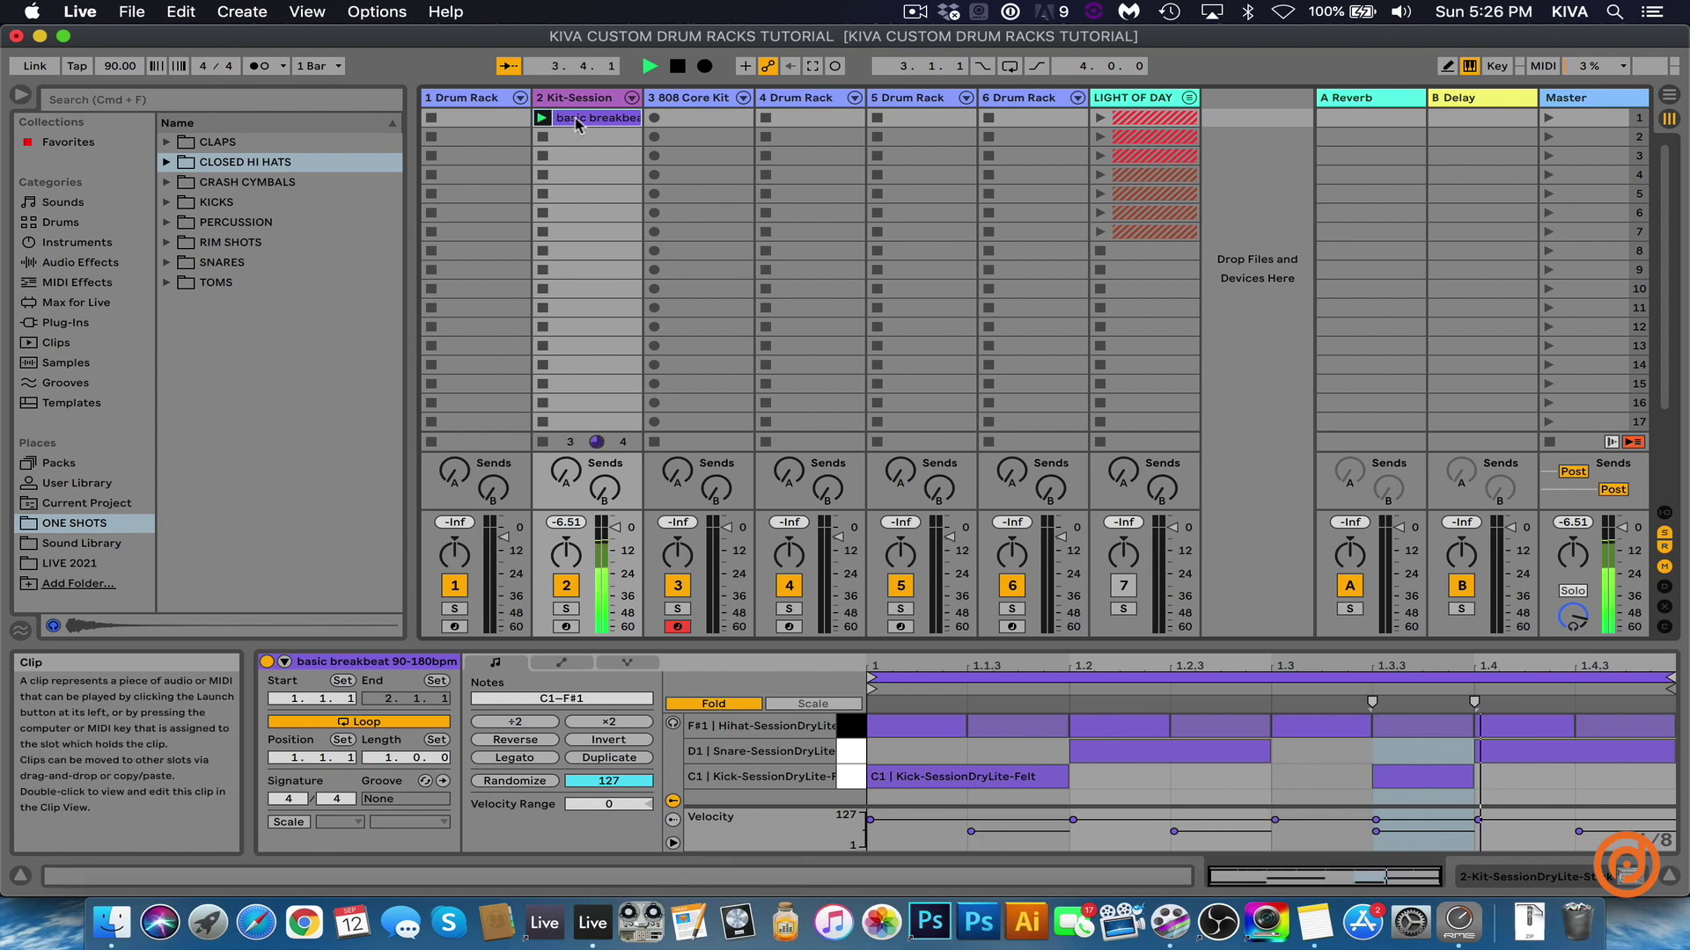
left_click_drag(578, 123, 695, 119)
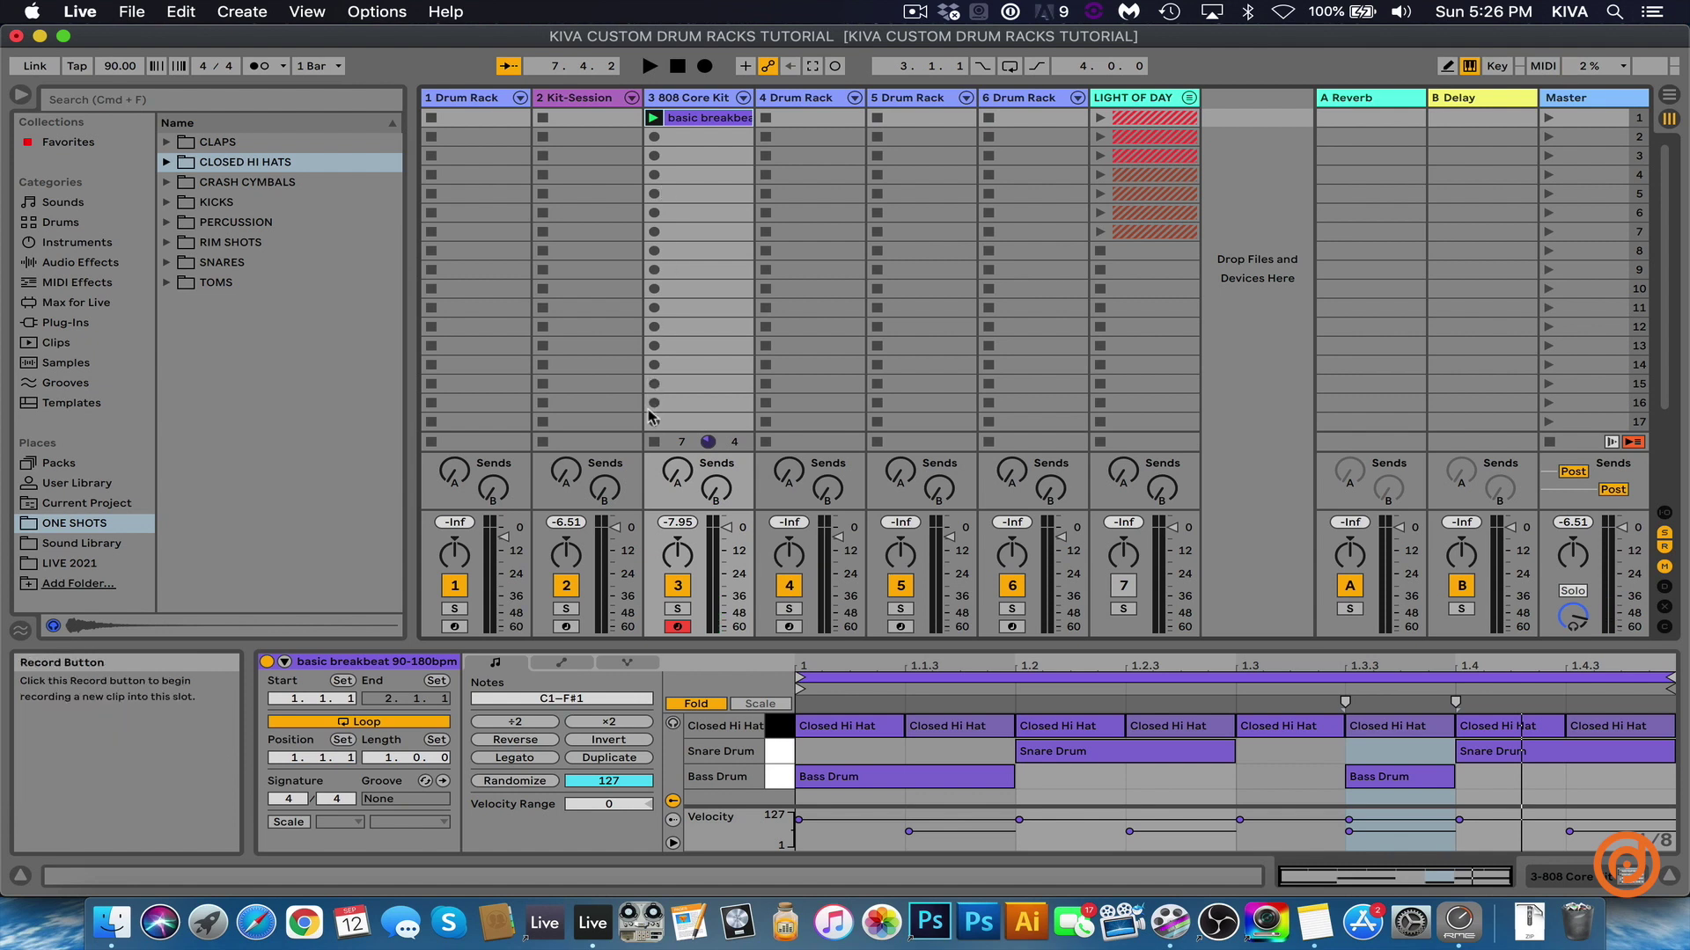
left_click(653, 443)
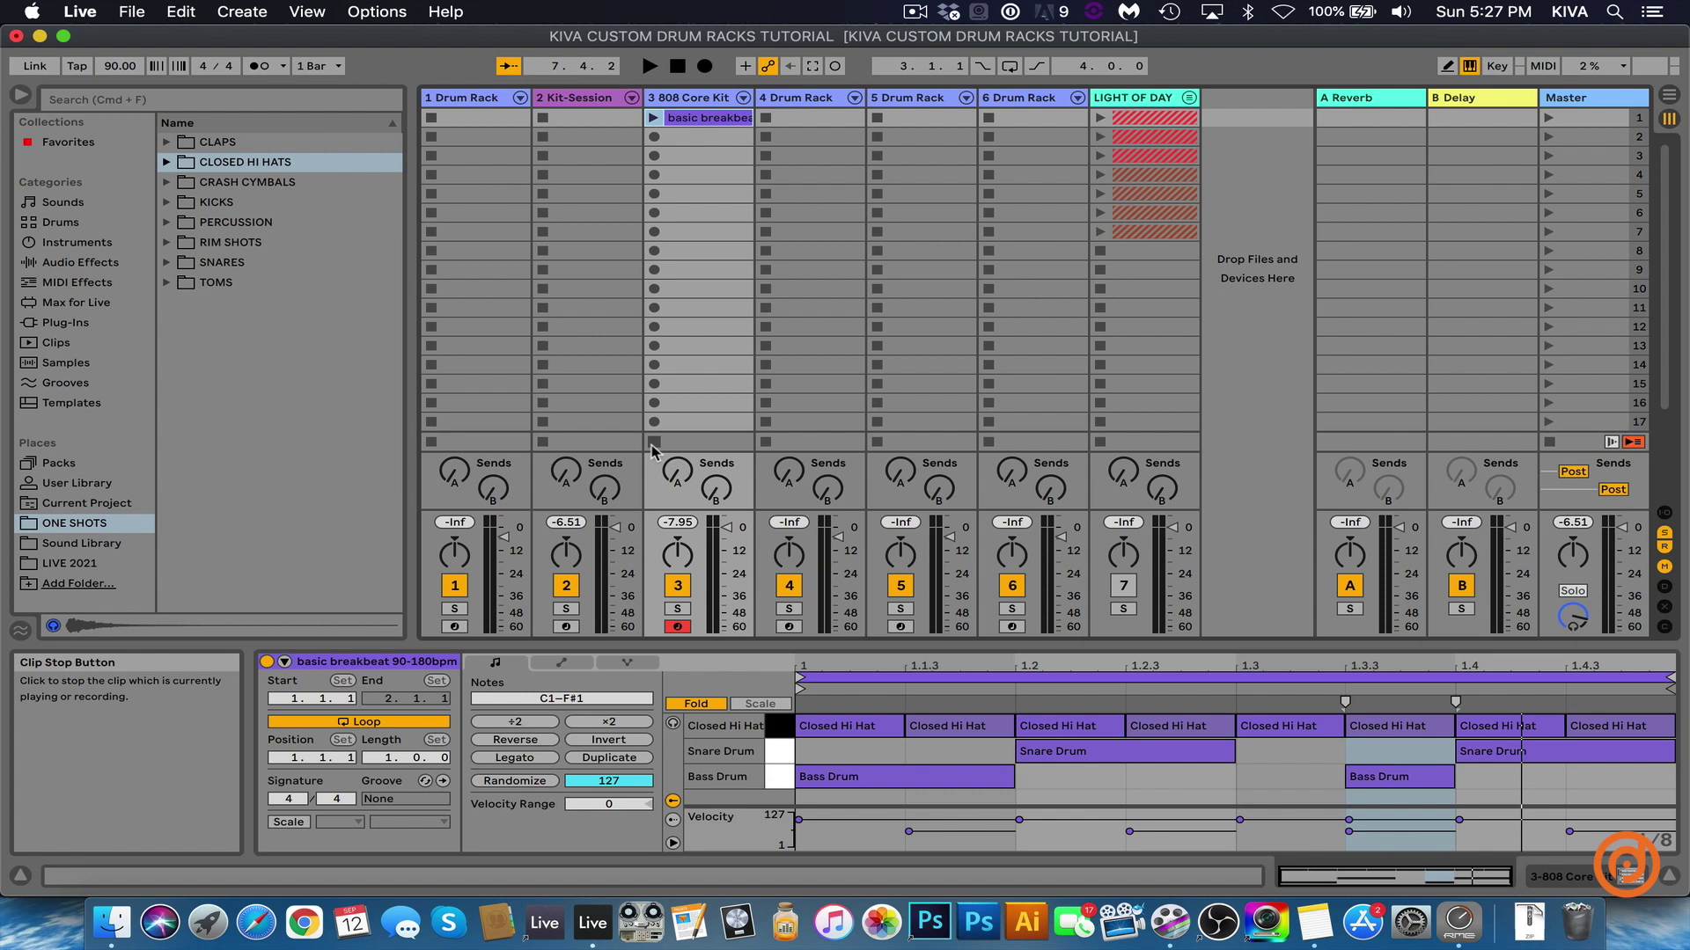
Select and arm track 4 and show its empty Drum Rack
left_click(811, 97)
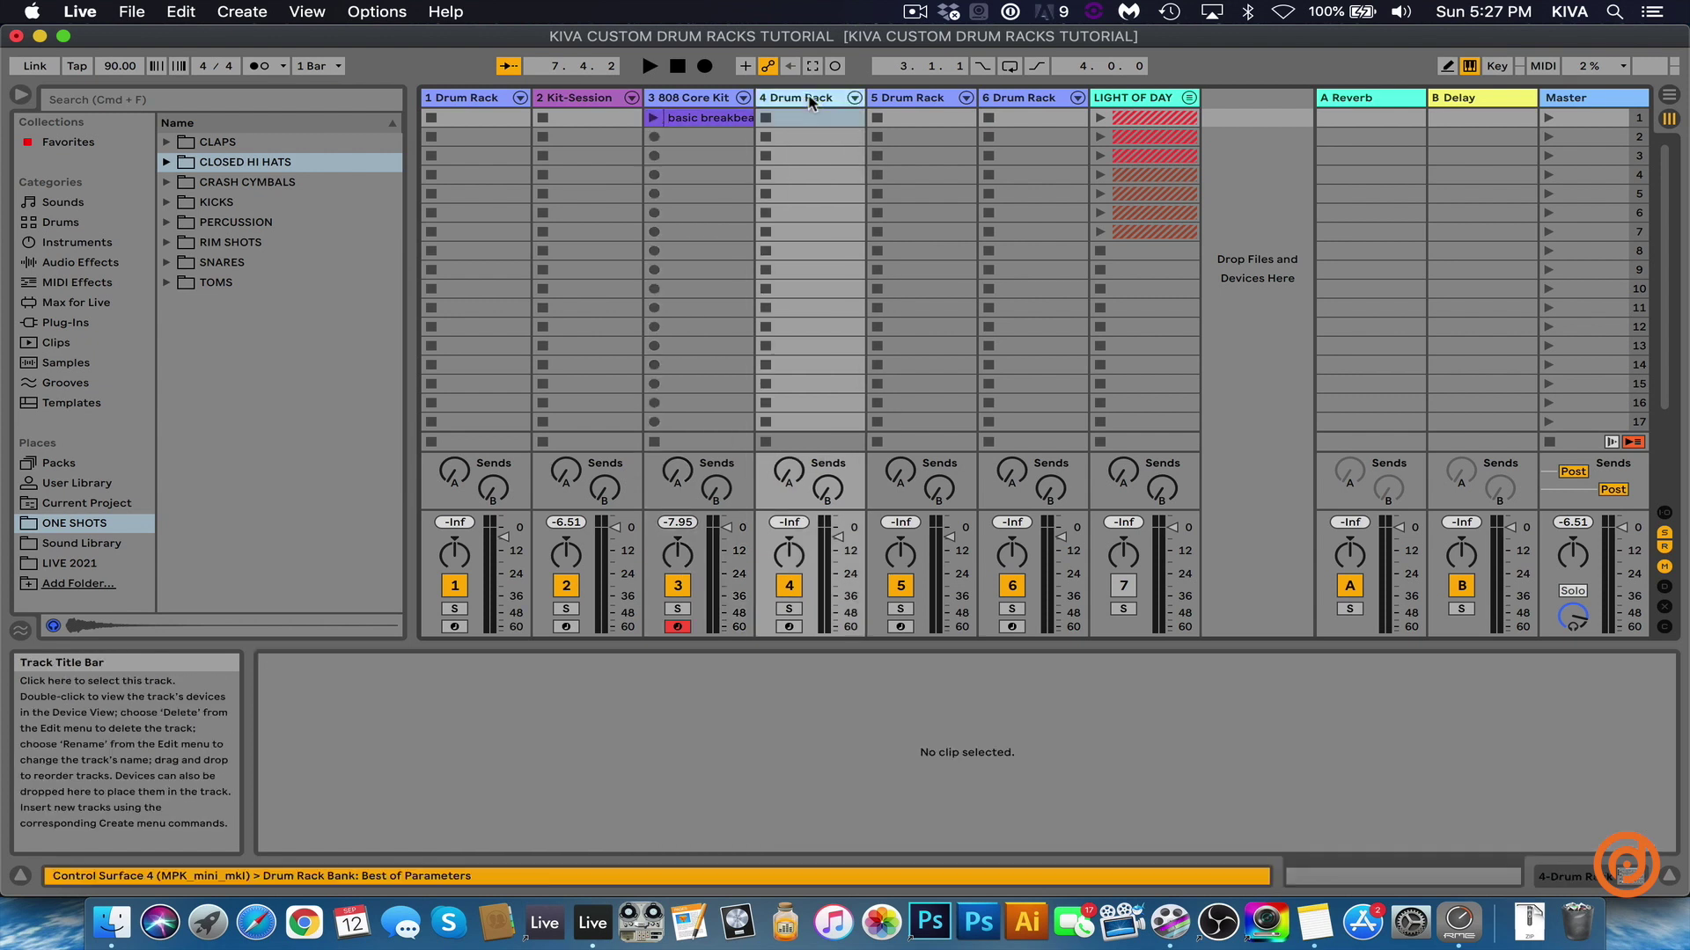
left_click(790, 627)
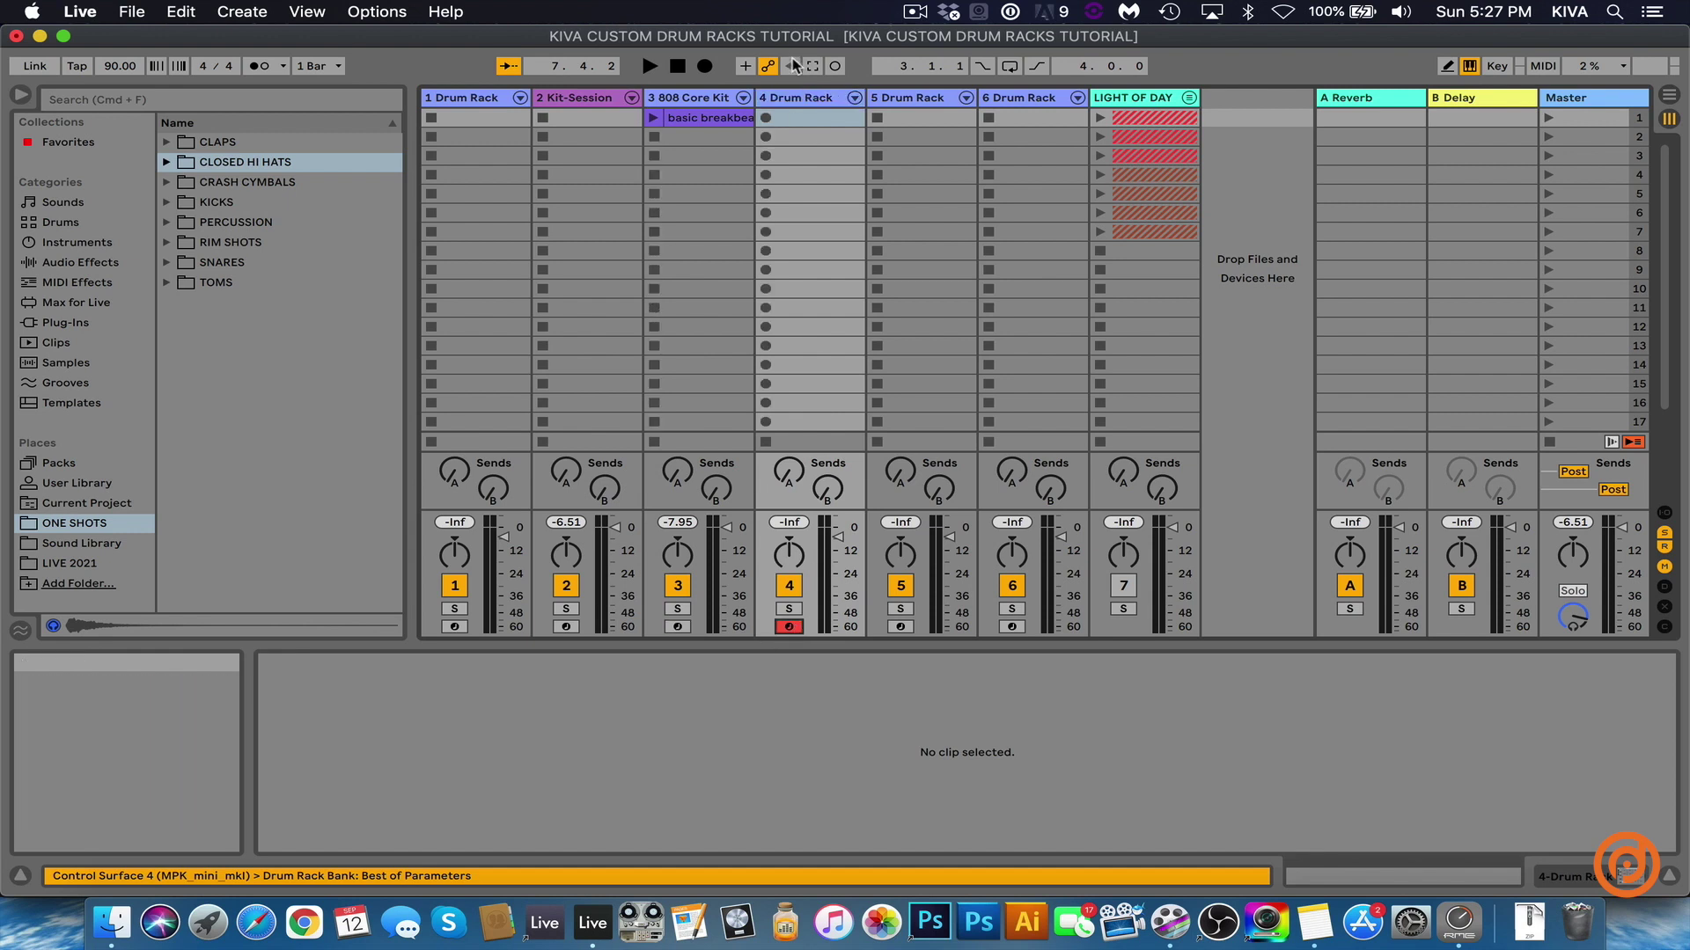
double_click(803, 104)
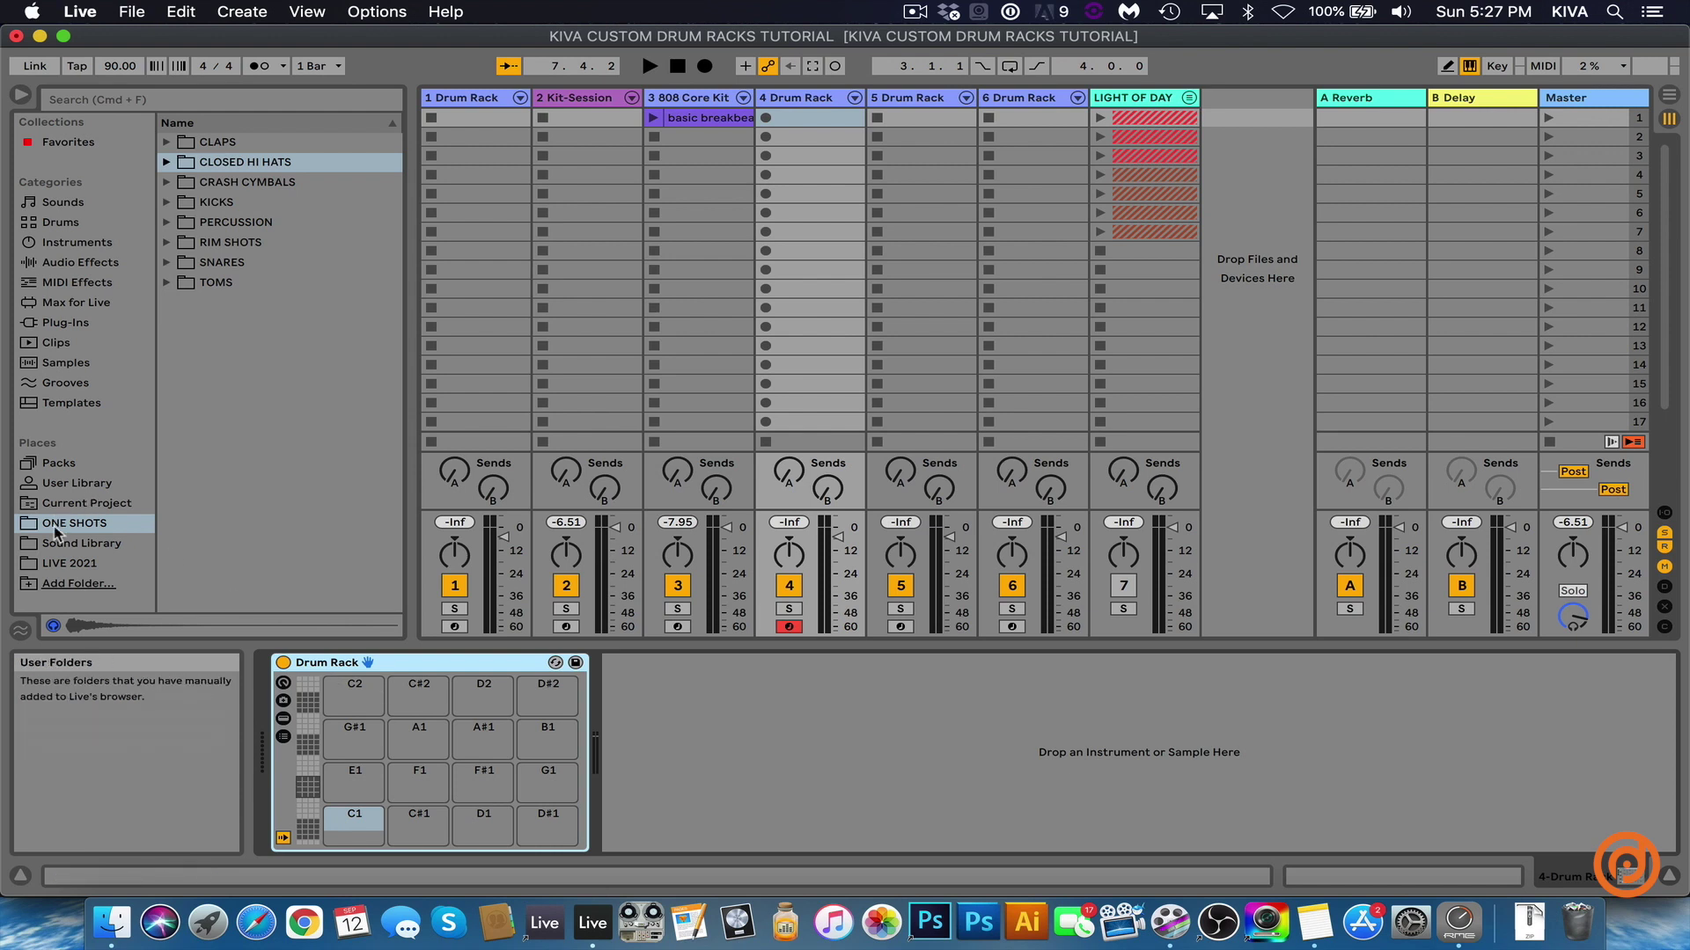
Load every kick sample from the KICKS folder, starting with N1K1.wav, onto the rack's pads from C1
left_click(221, 200)
left_click(166, 204)
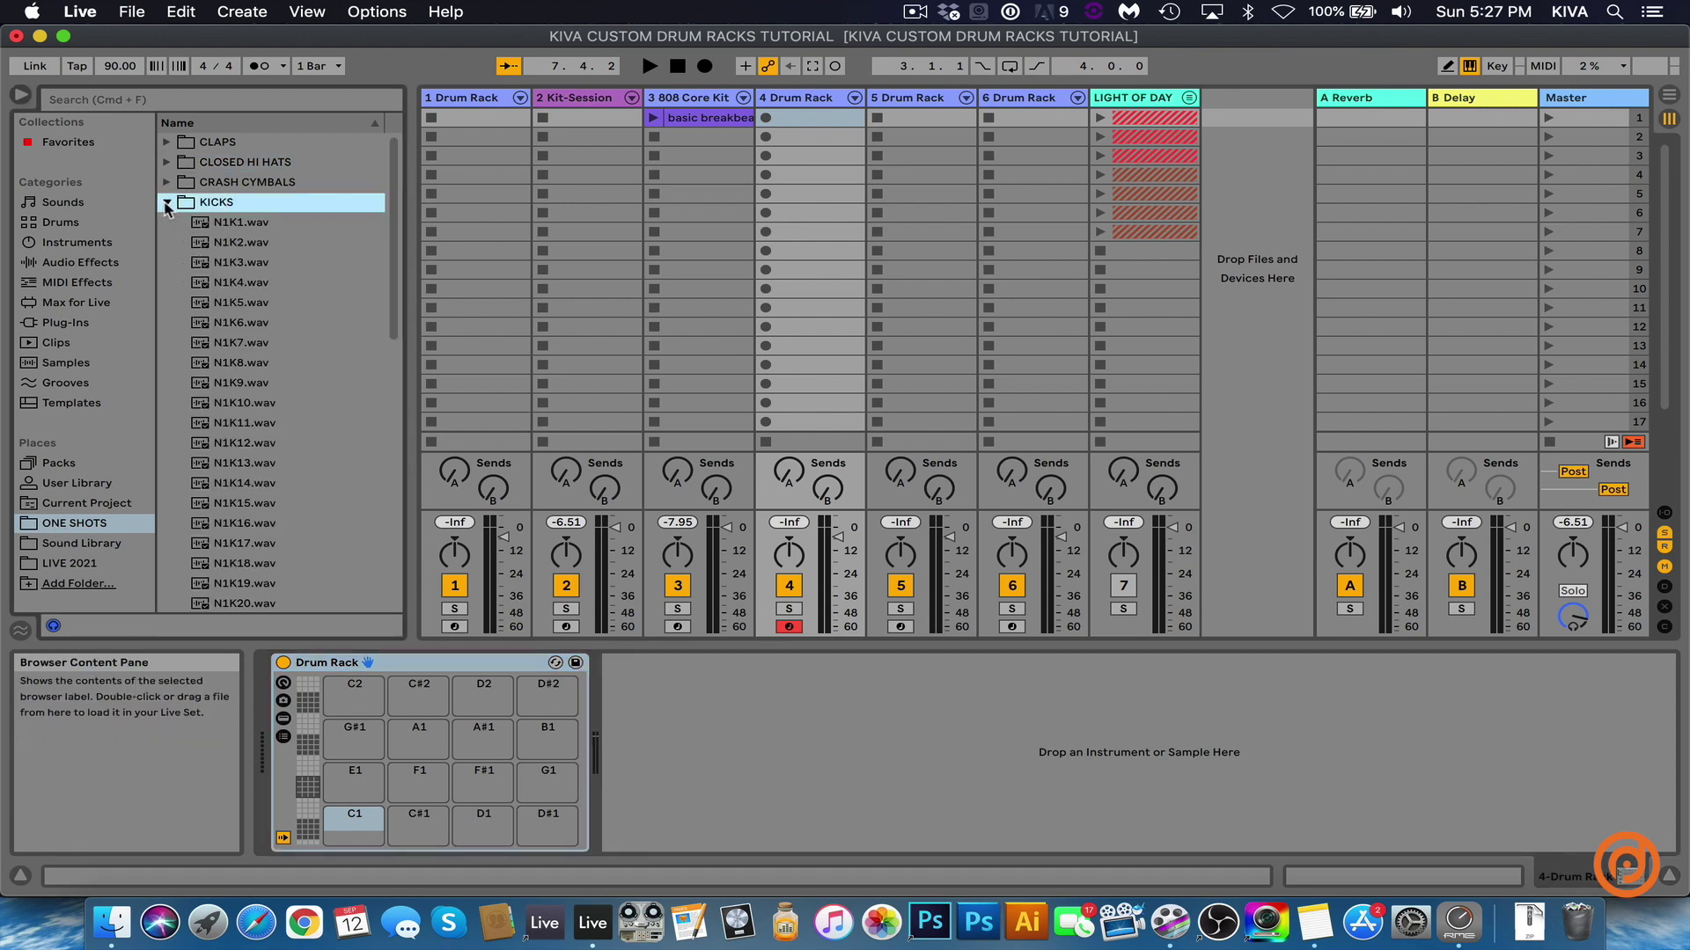
left_click(221, 223)
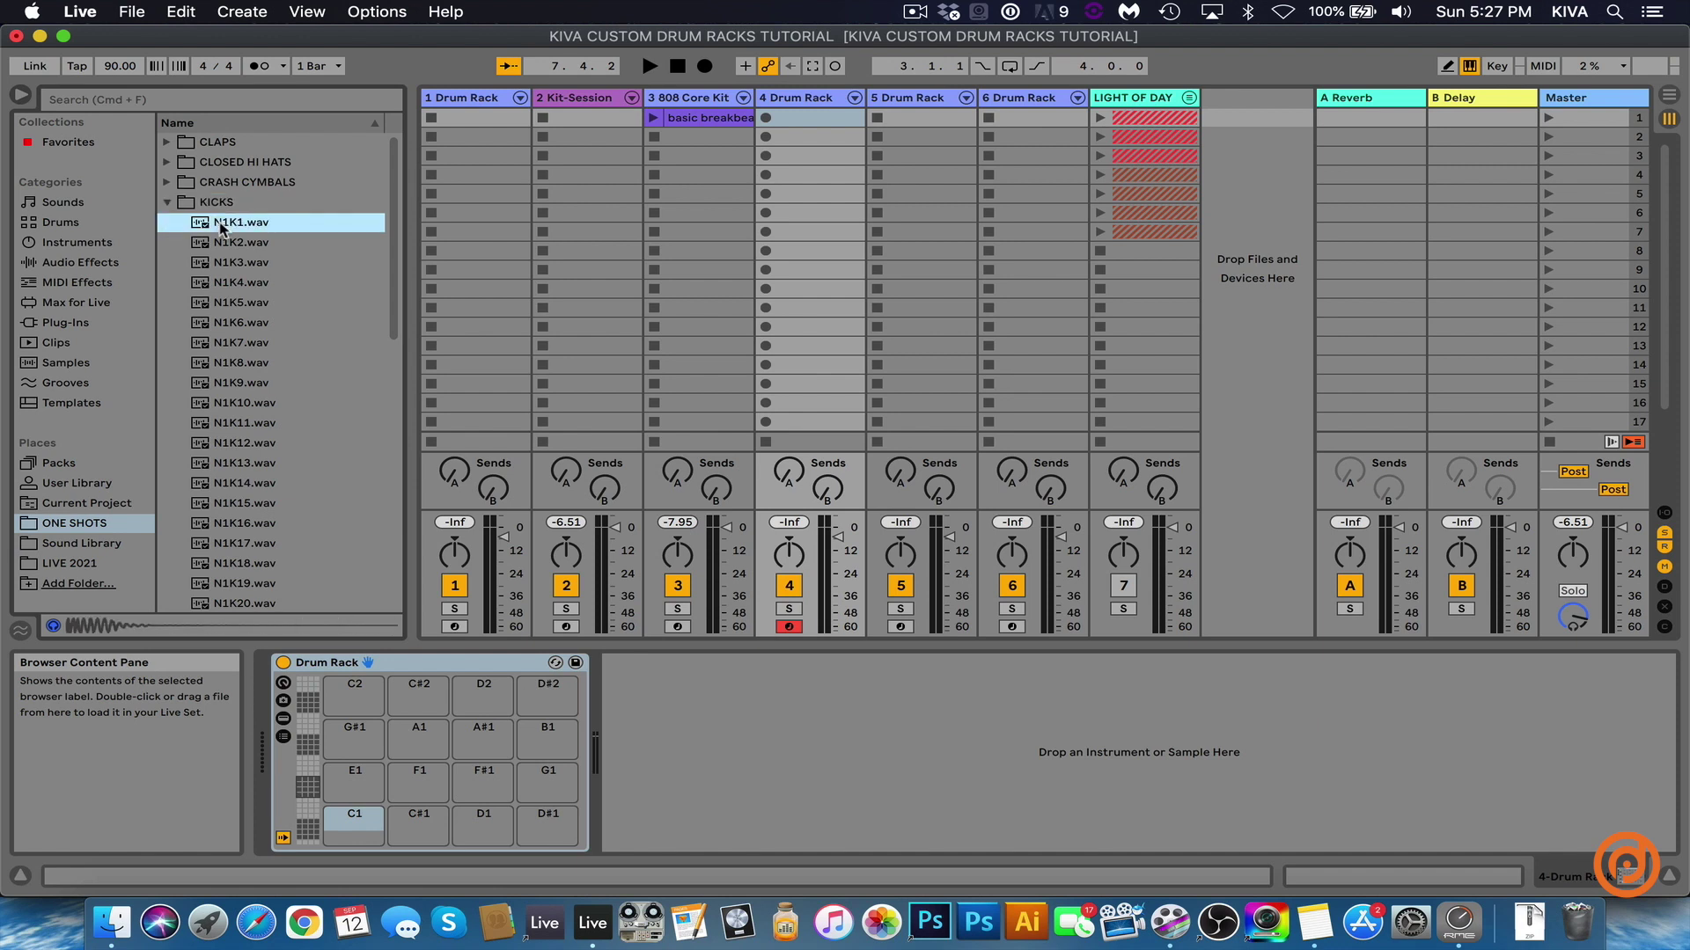
key("super+a")
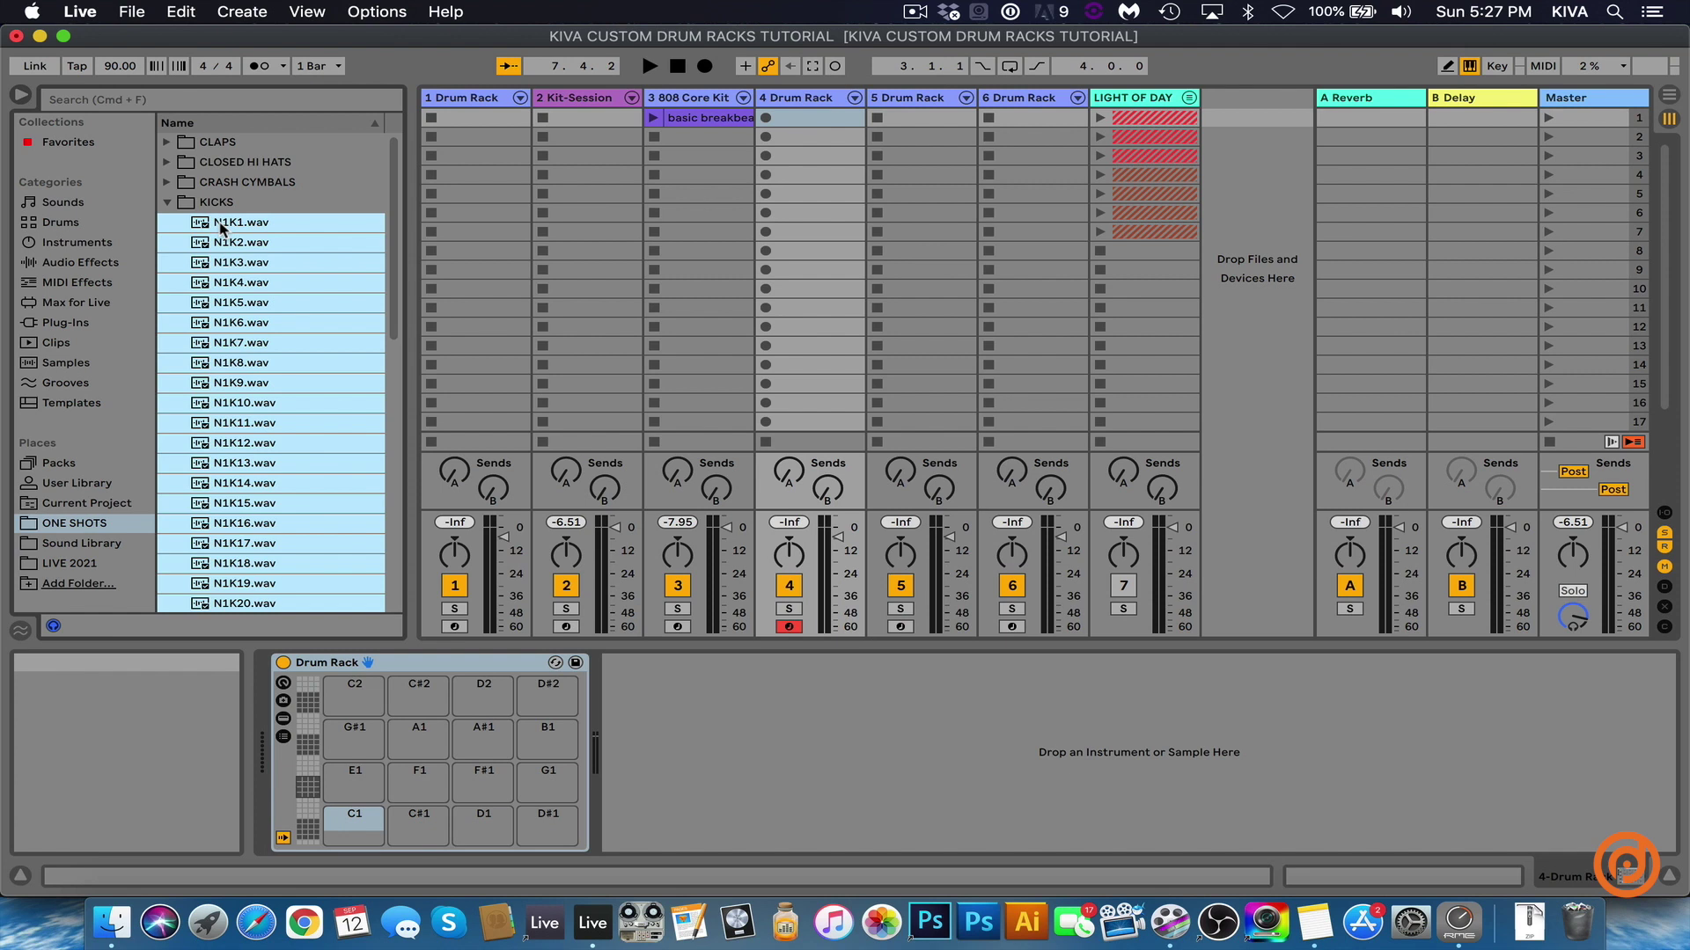
left_click_drag(221, 227, 348, 820)
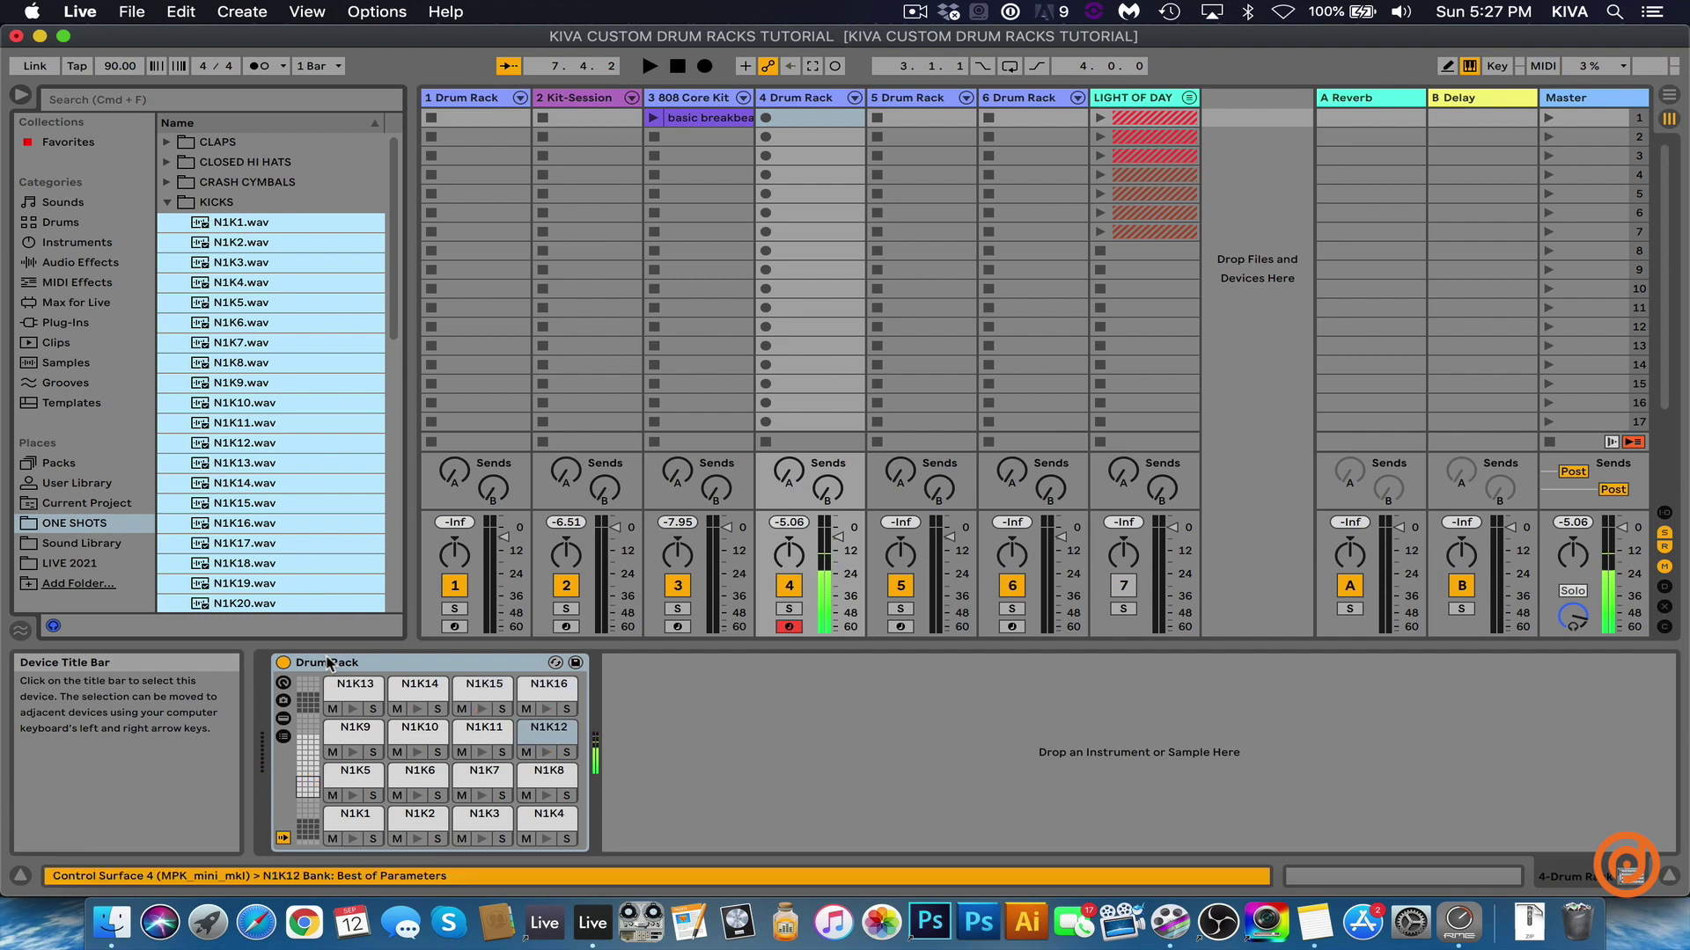
Name track 4's drum rack 'KIVA KICK RACK 2021' and save it as a User Library preset
left_click(327, 662)
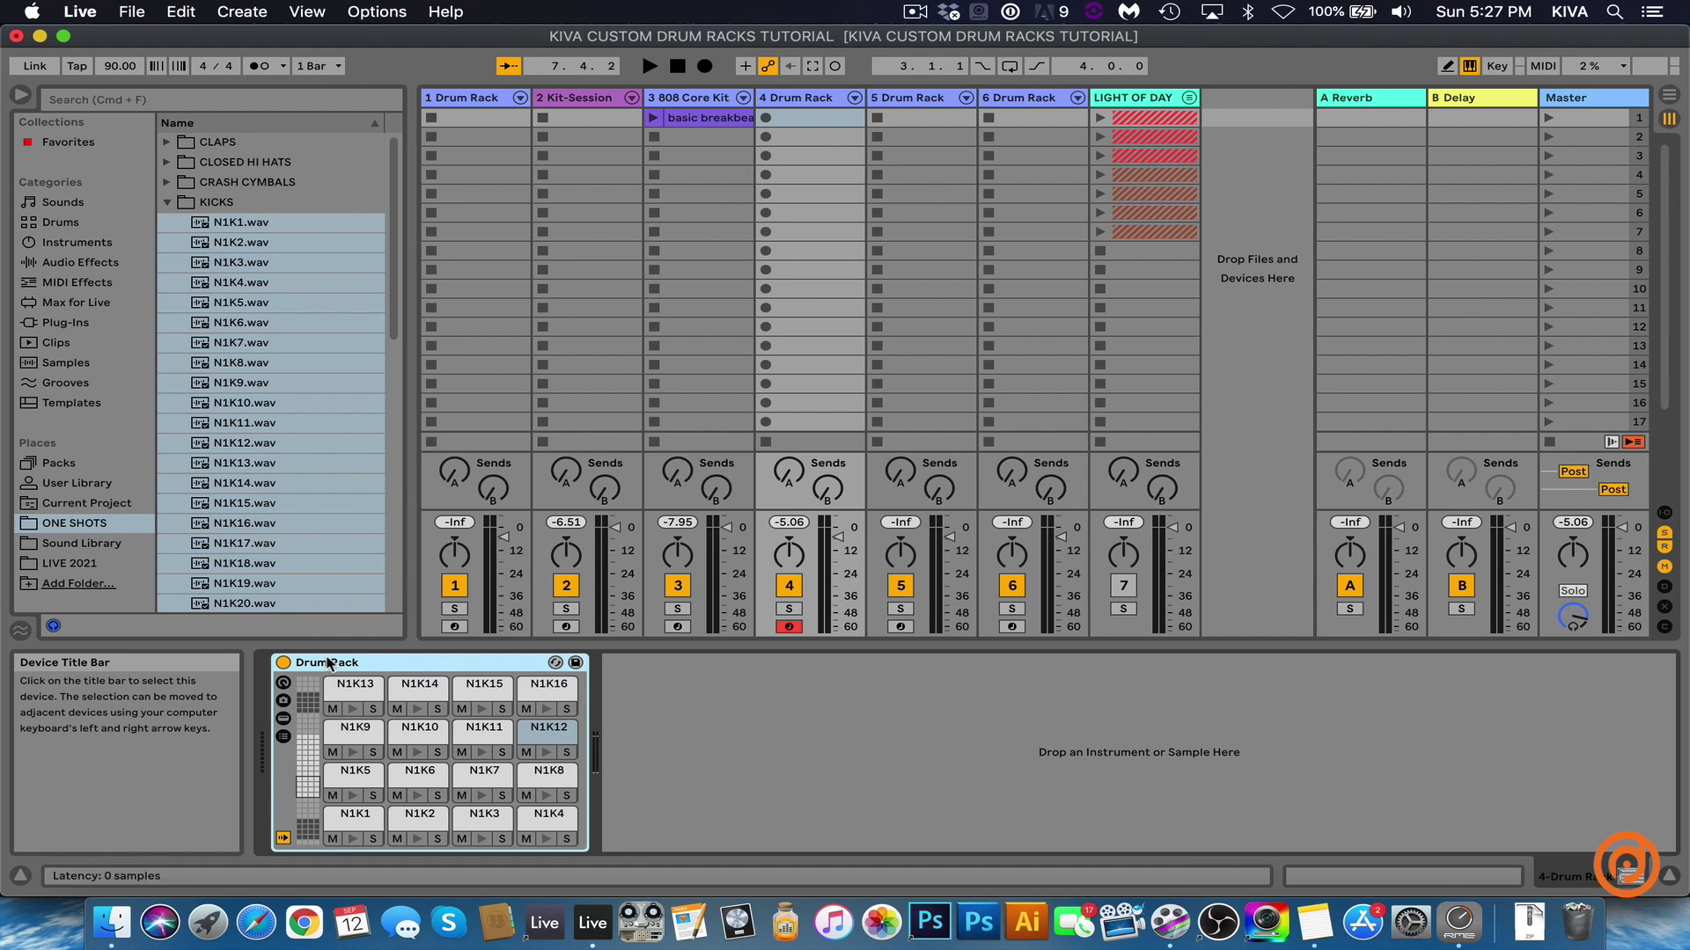
key("super+r")
type("KIV")
type("2021")
key("Return")
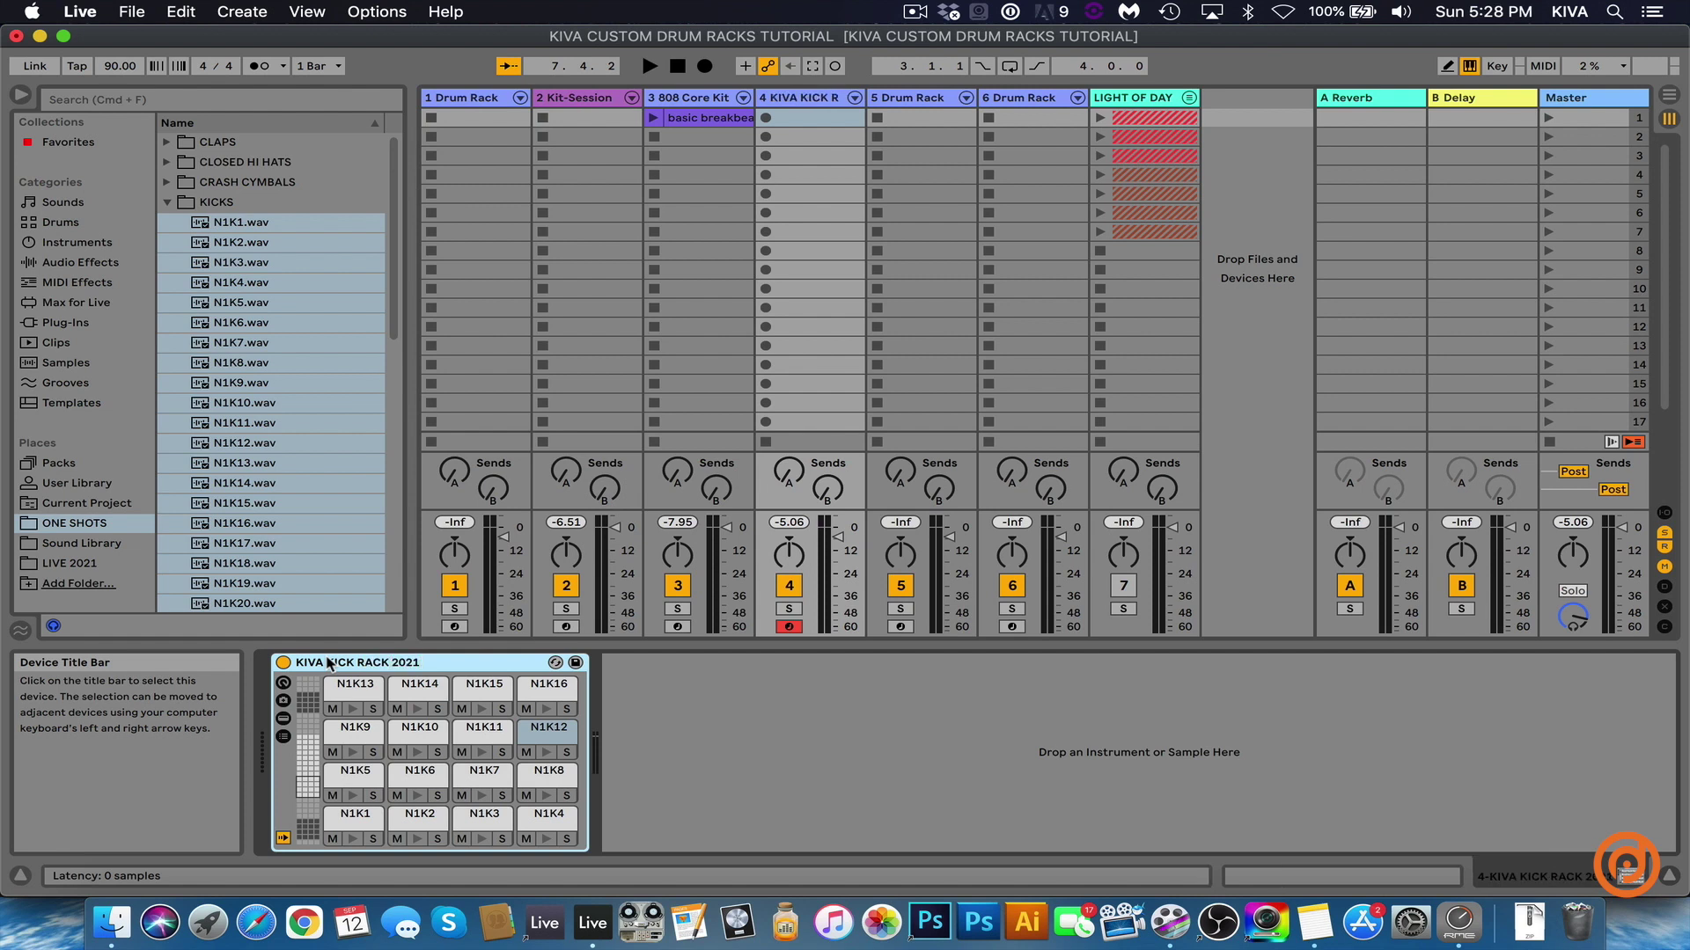
left_click(575, 664)
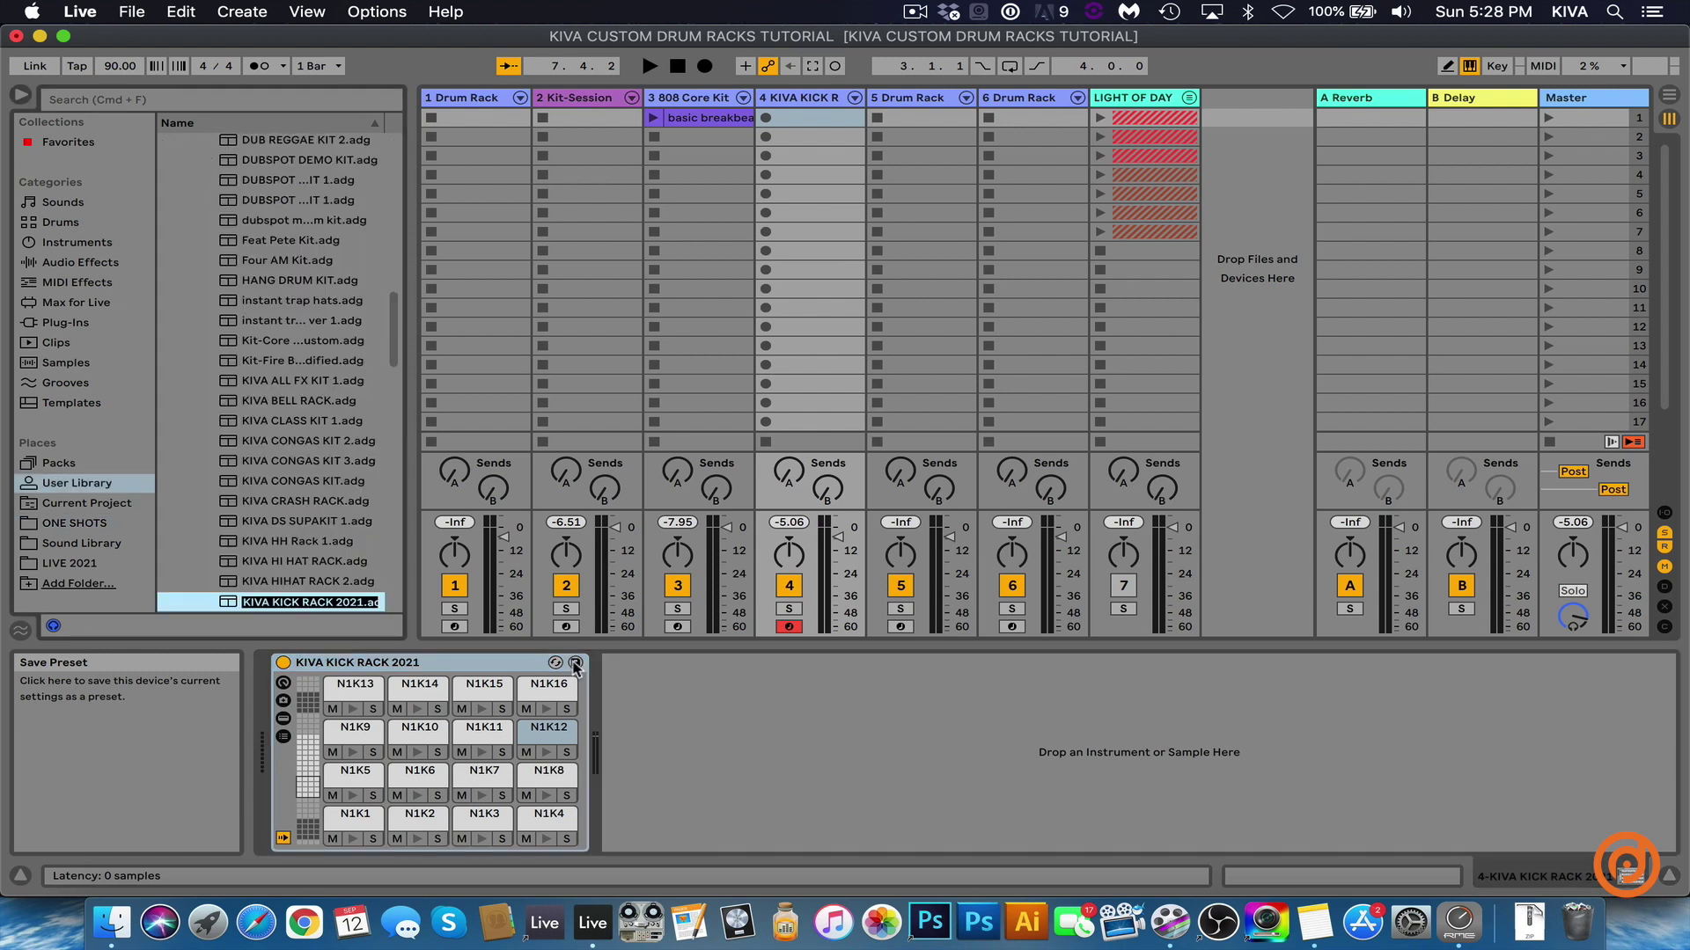
key("Return")
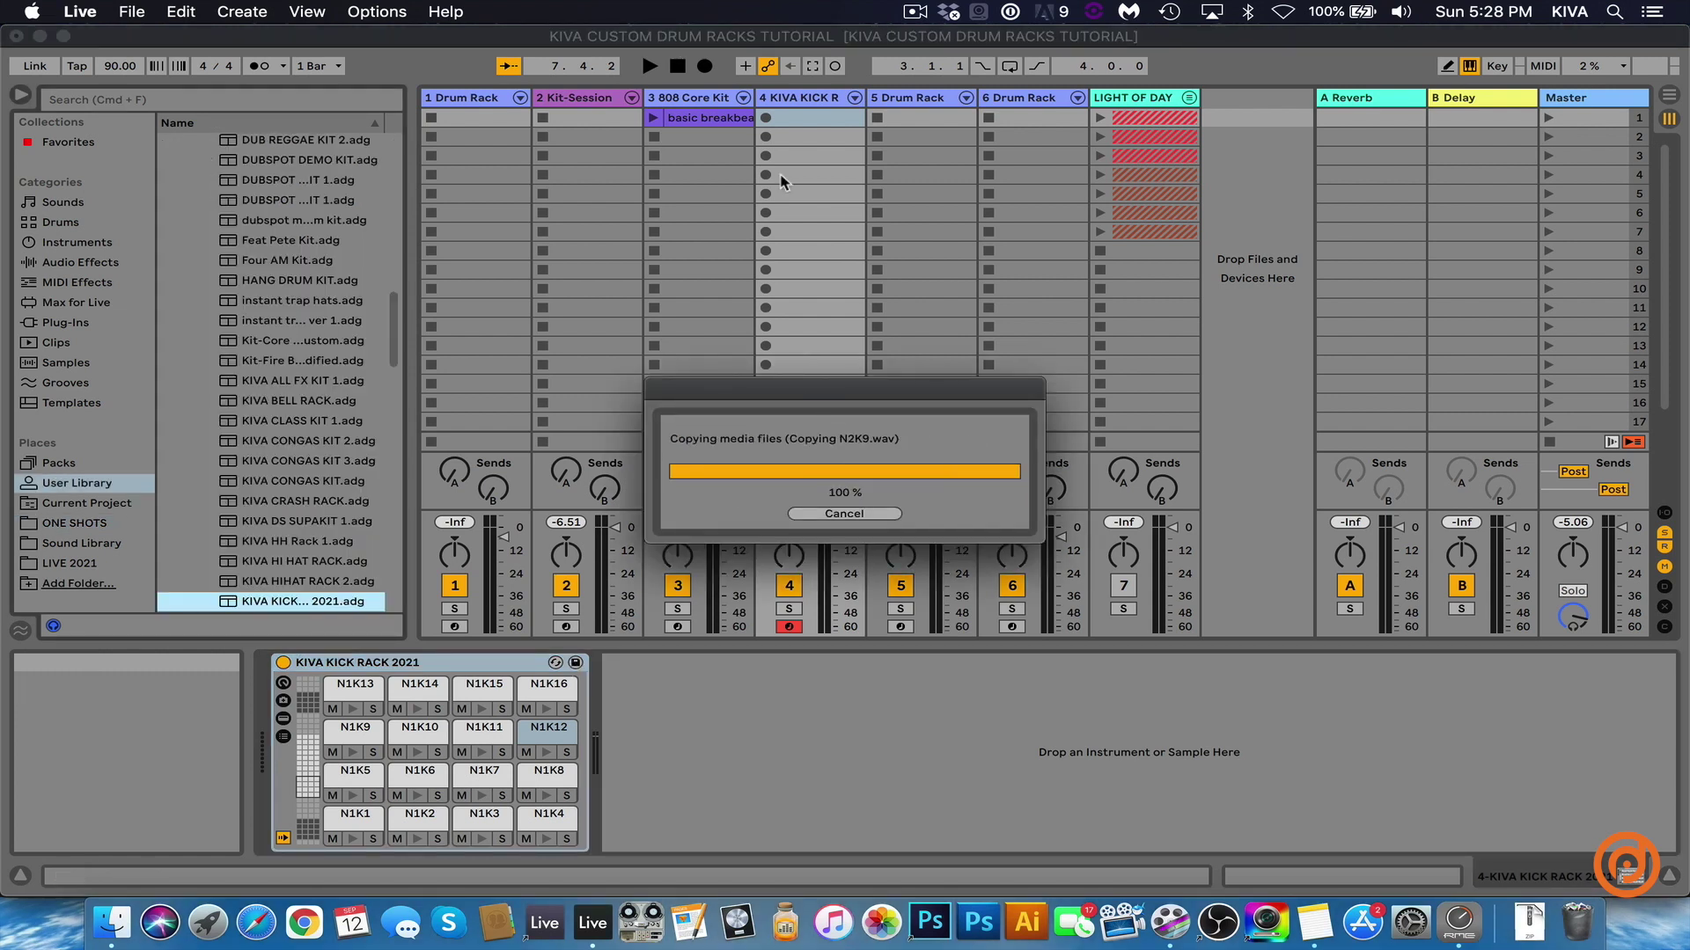
Arm track 5 and load all the SNARES one-shots, from fg_snr_chesty.wav on, onto its Drum Rack
left_click(891, 104)
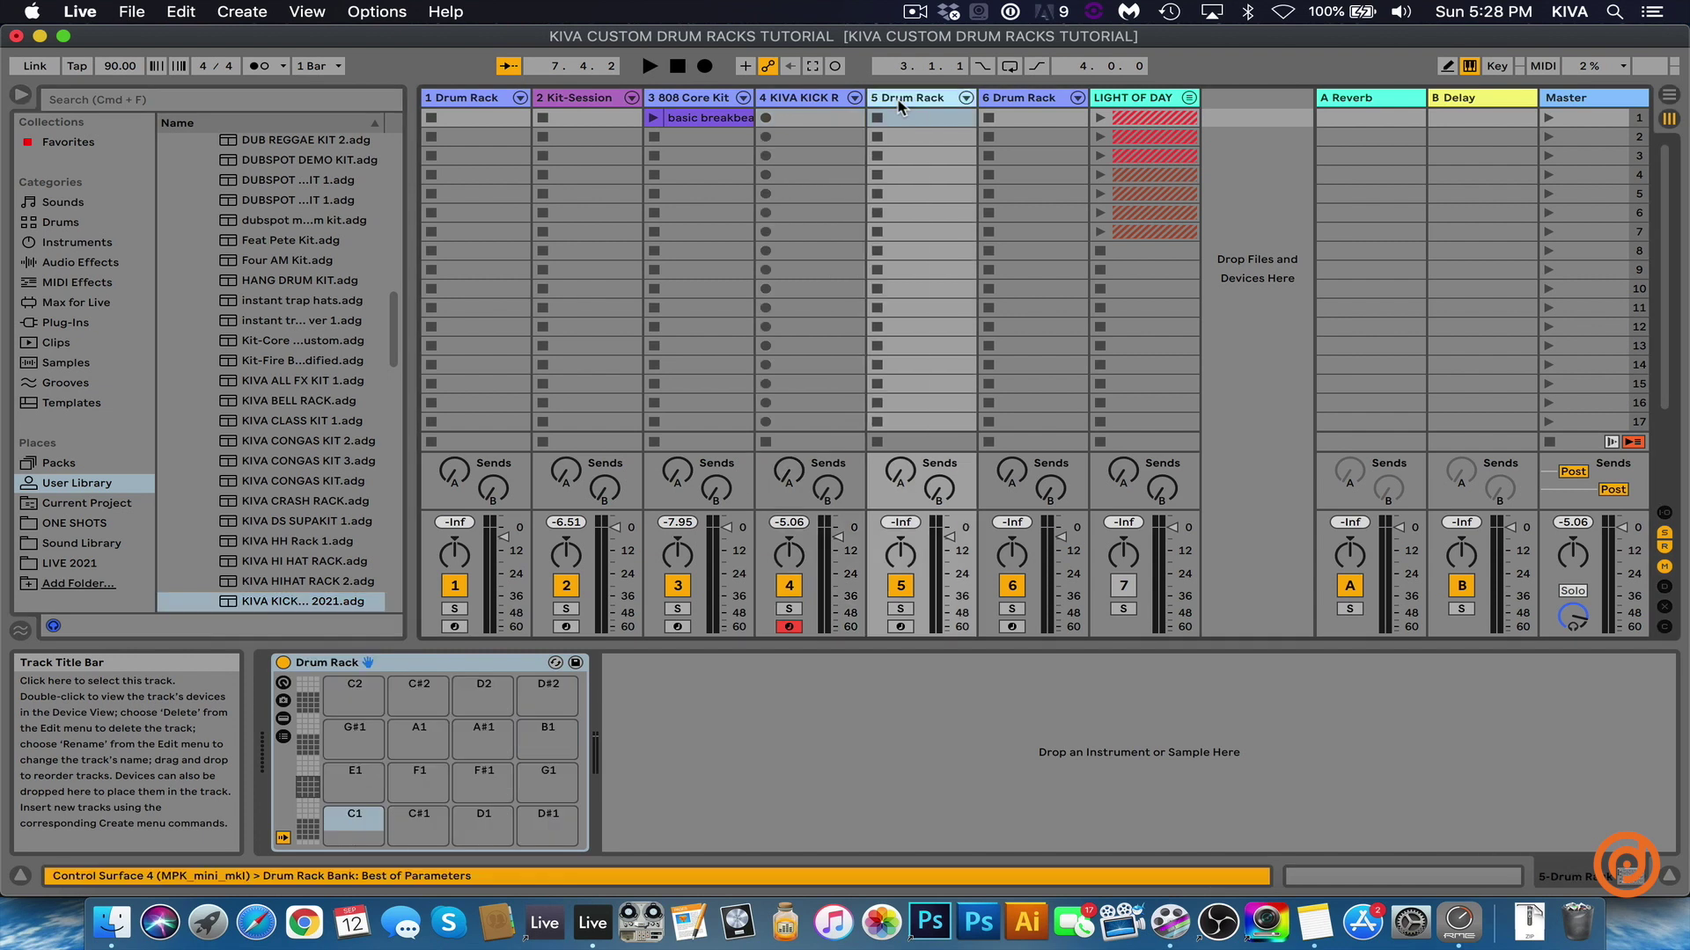
left_click(900, 626)
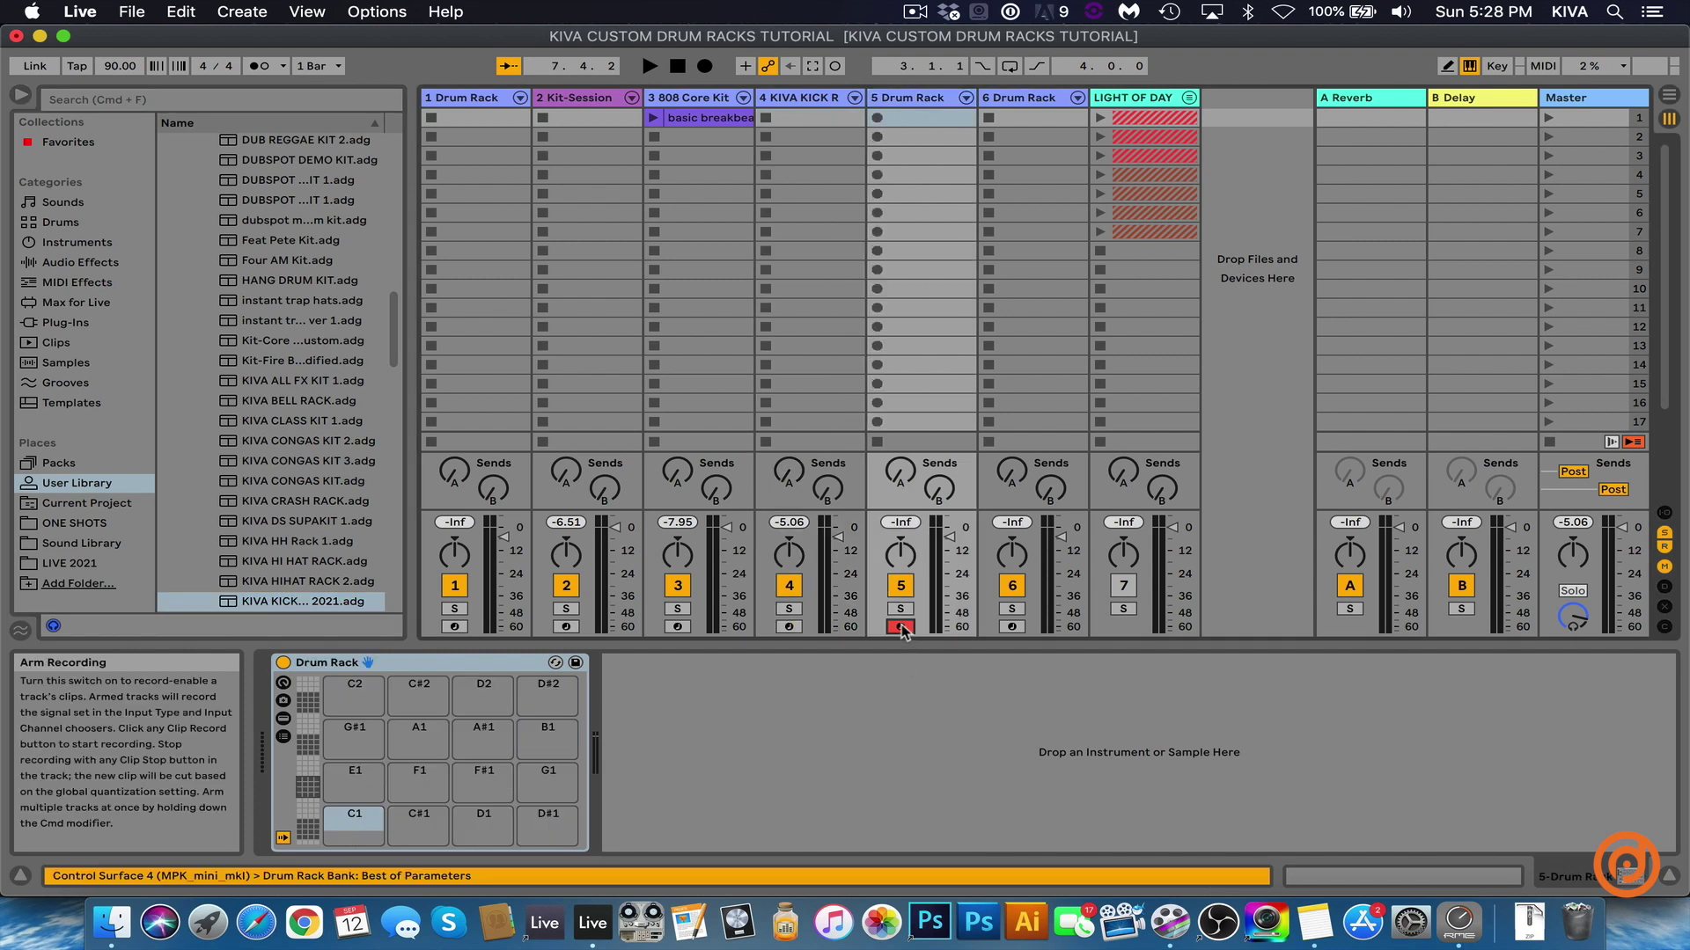
left_click(74, 522)
left_click(167, 202)
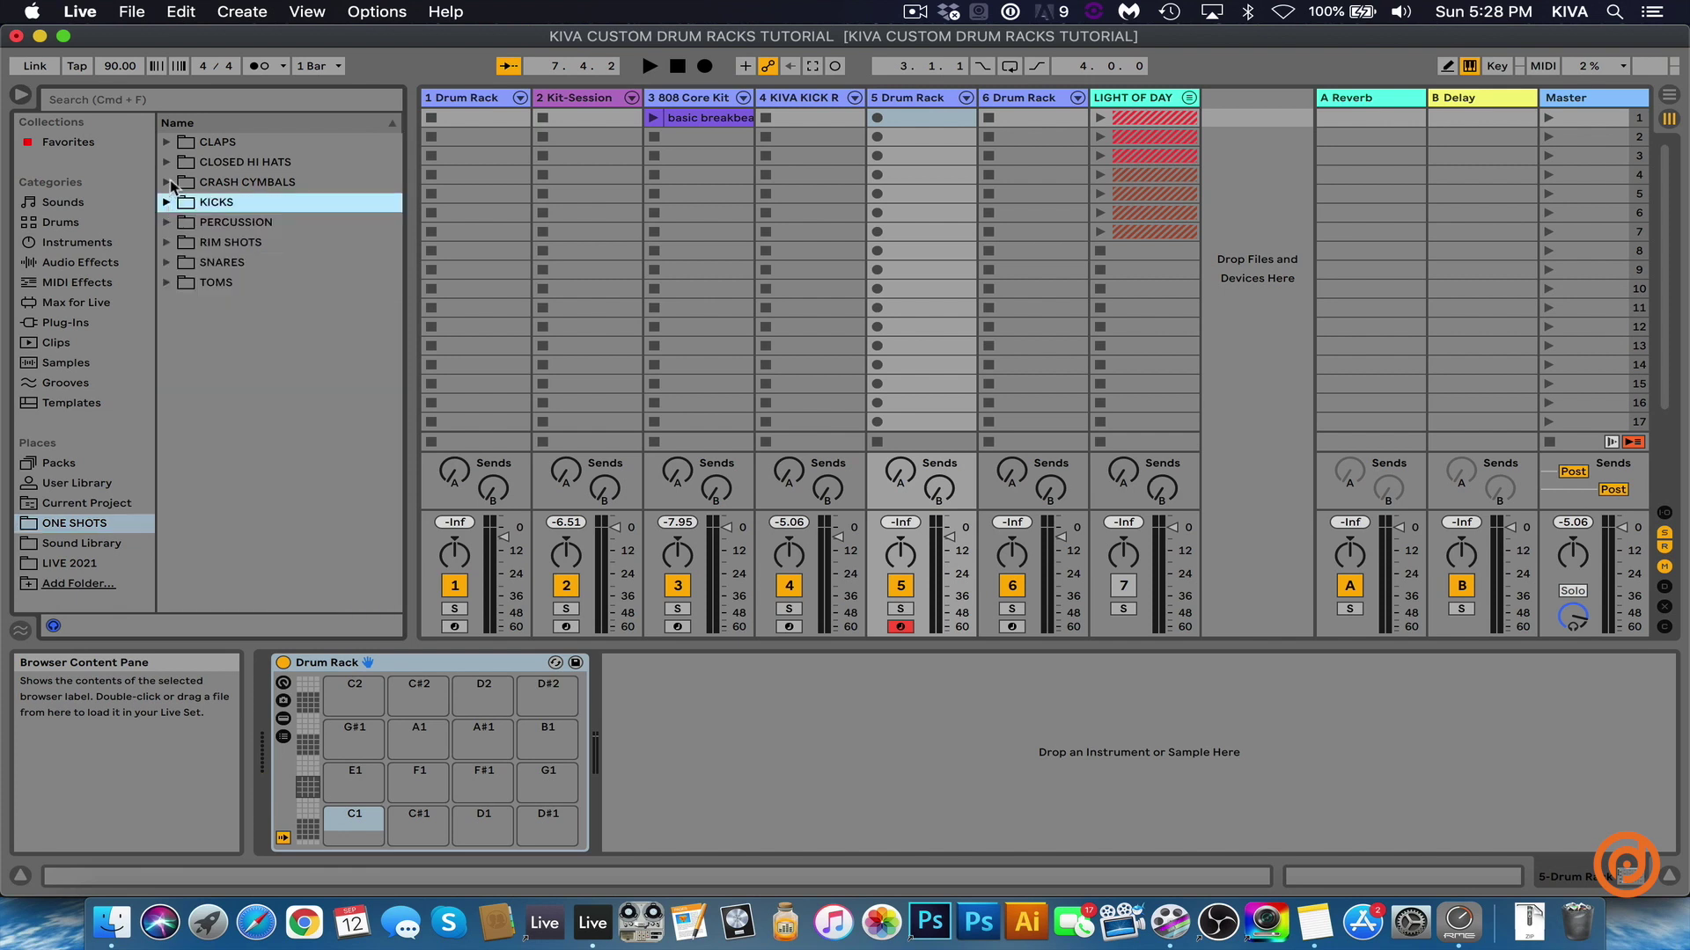
left_click(167, 263)
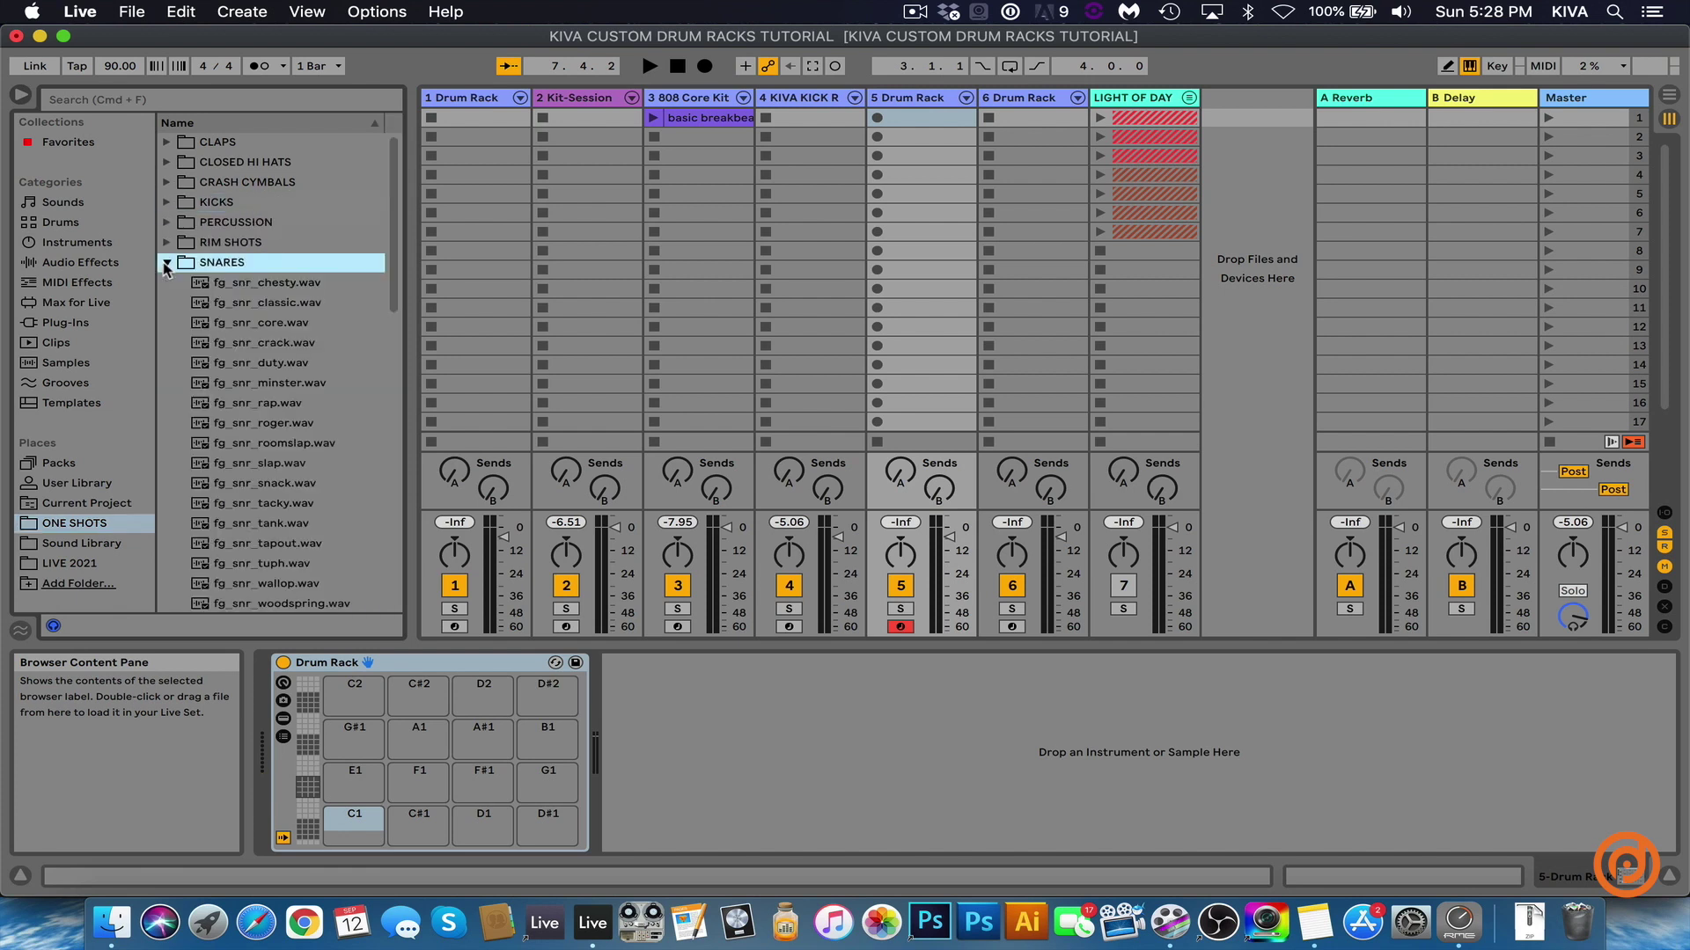
left_click(209, 287)
key("super+a")
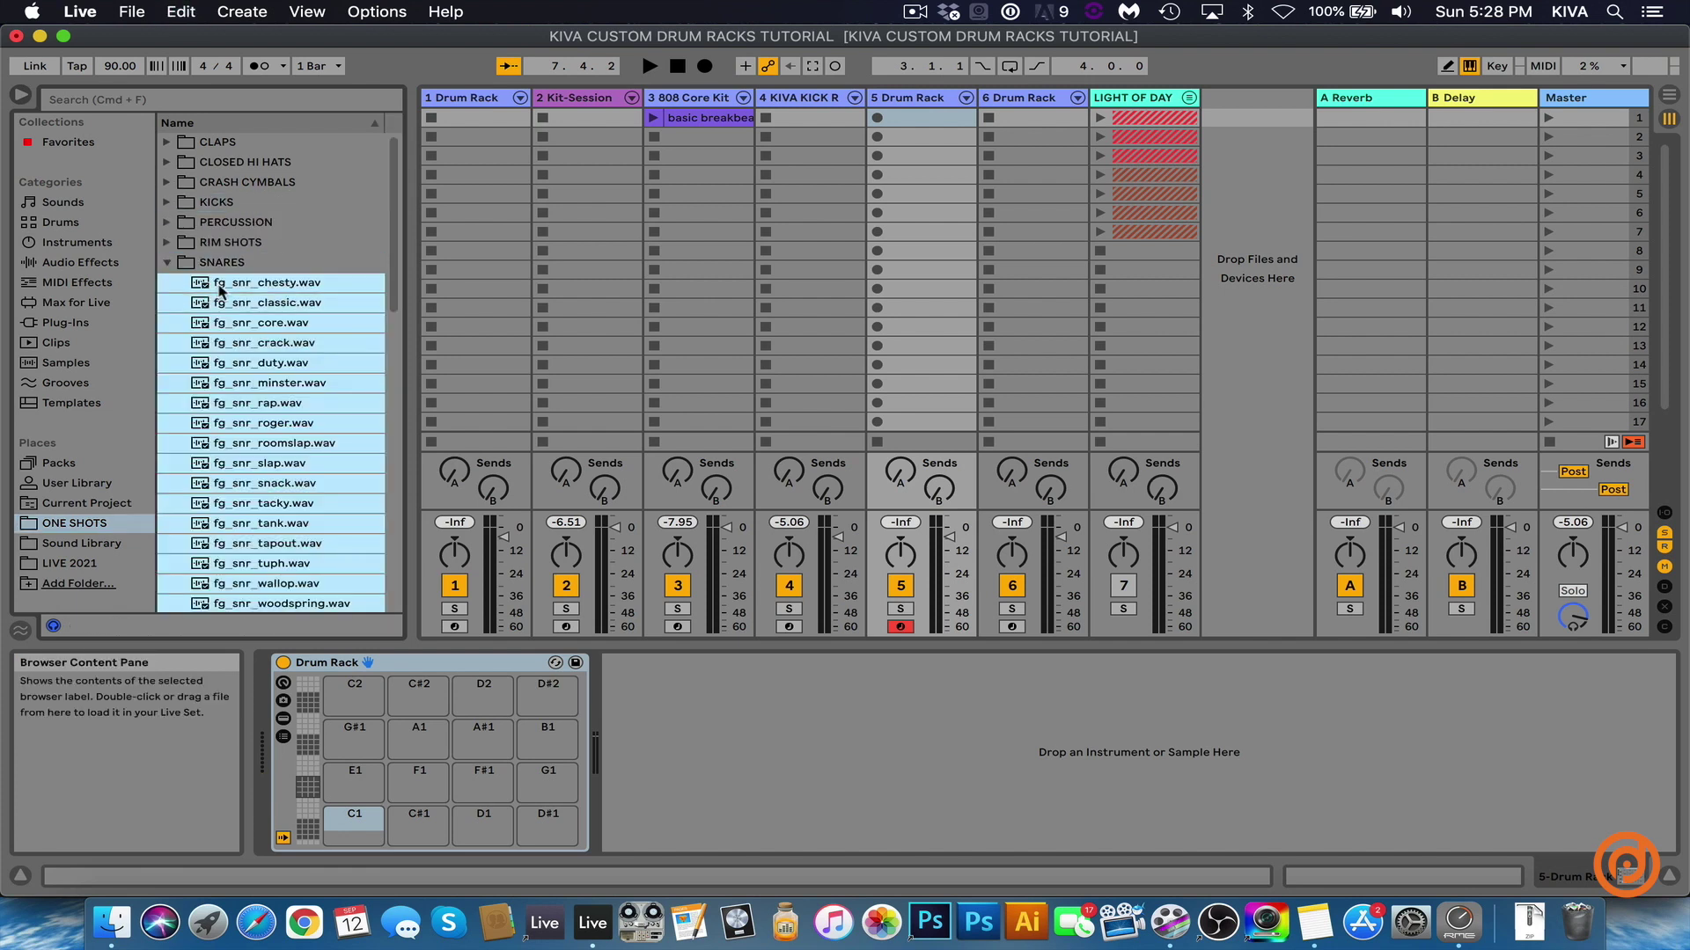
left_click_drag(220, 293, 349, 799)
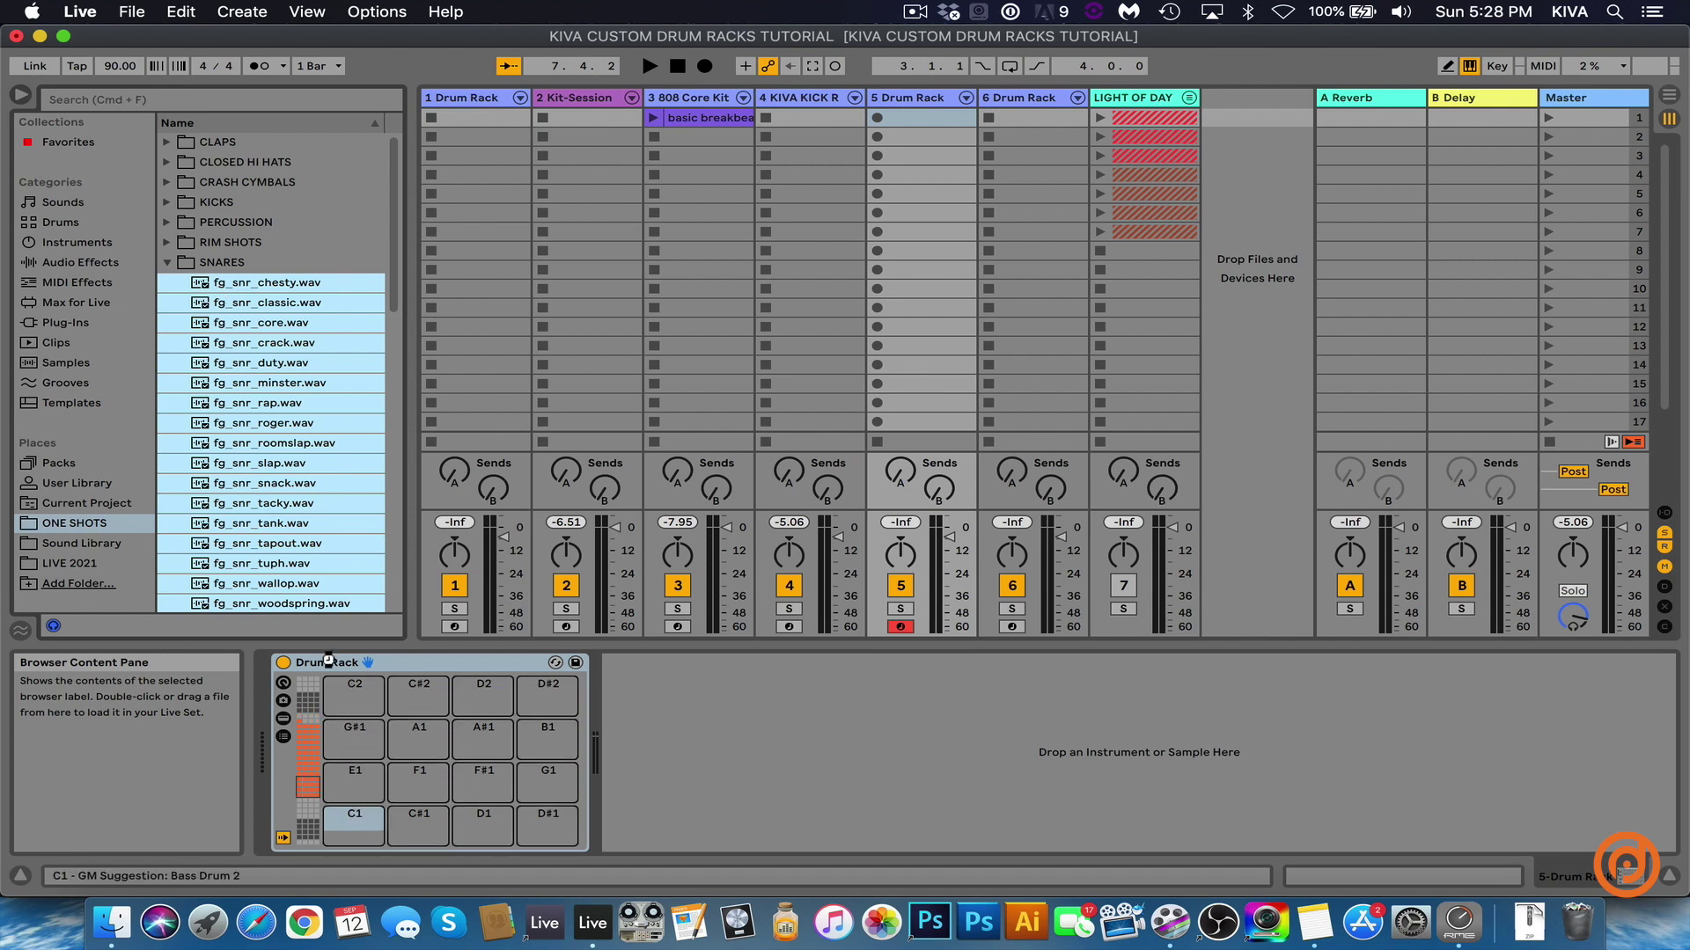
Rename the snare drum rack to 'KIVA SNARE RACK 2021' and collapse the SNARES folder
key("super+r")
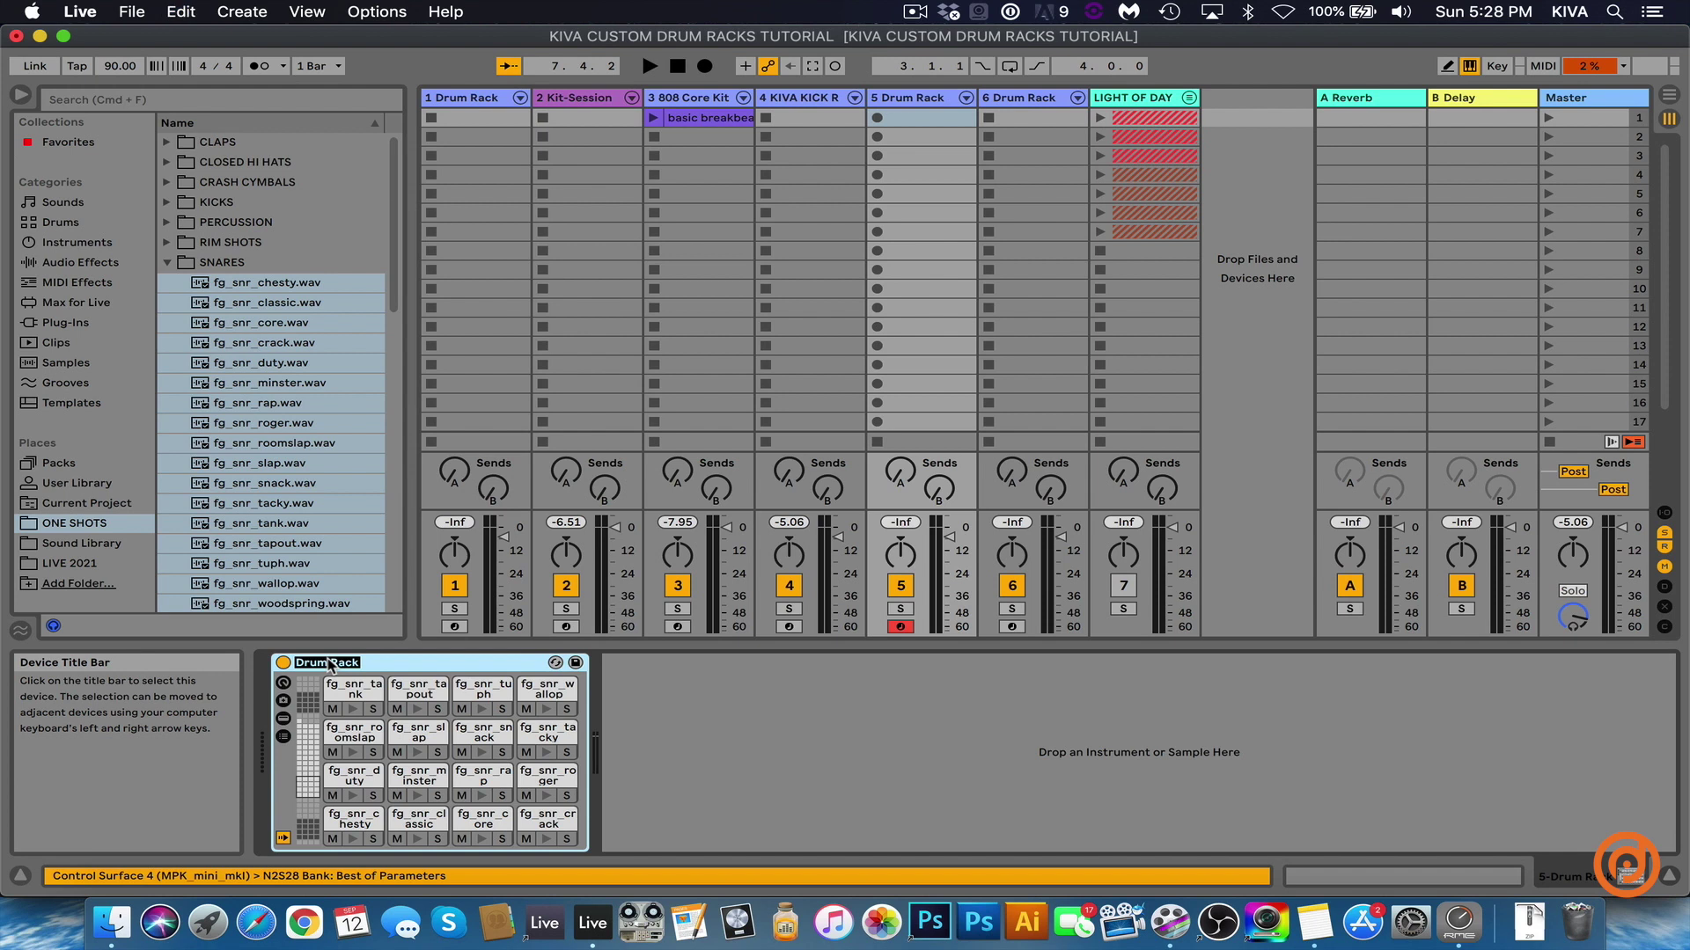
type("KIVA SNARE")
key("Return")
type("RACK")
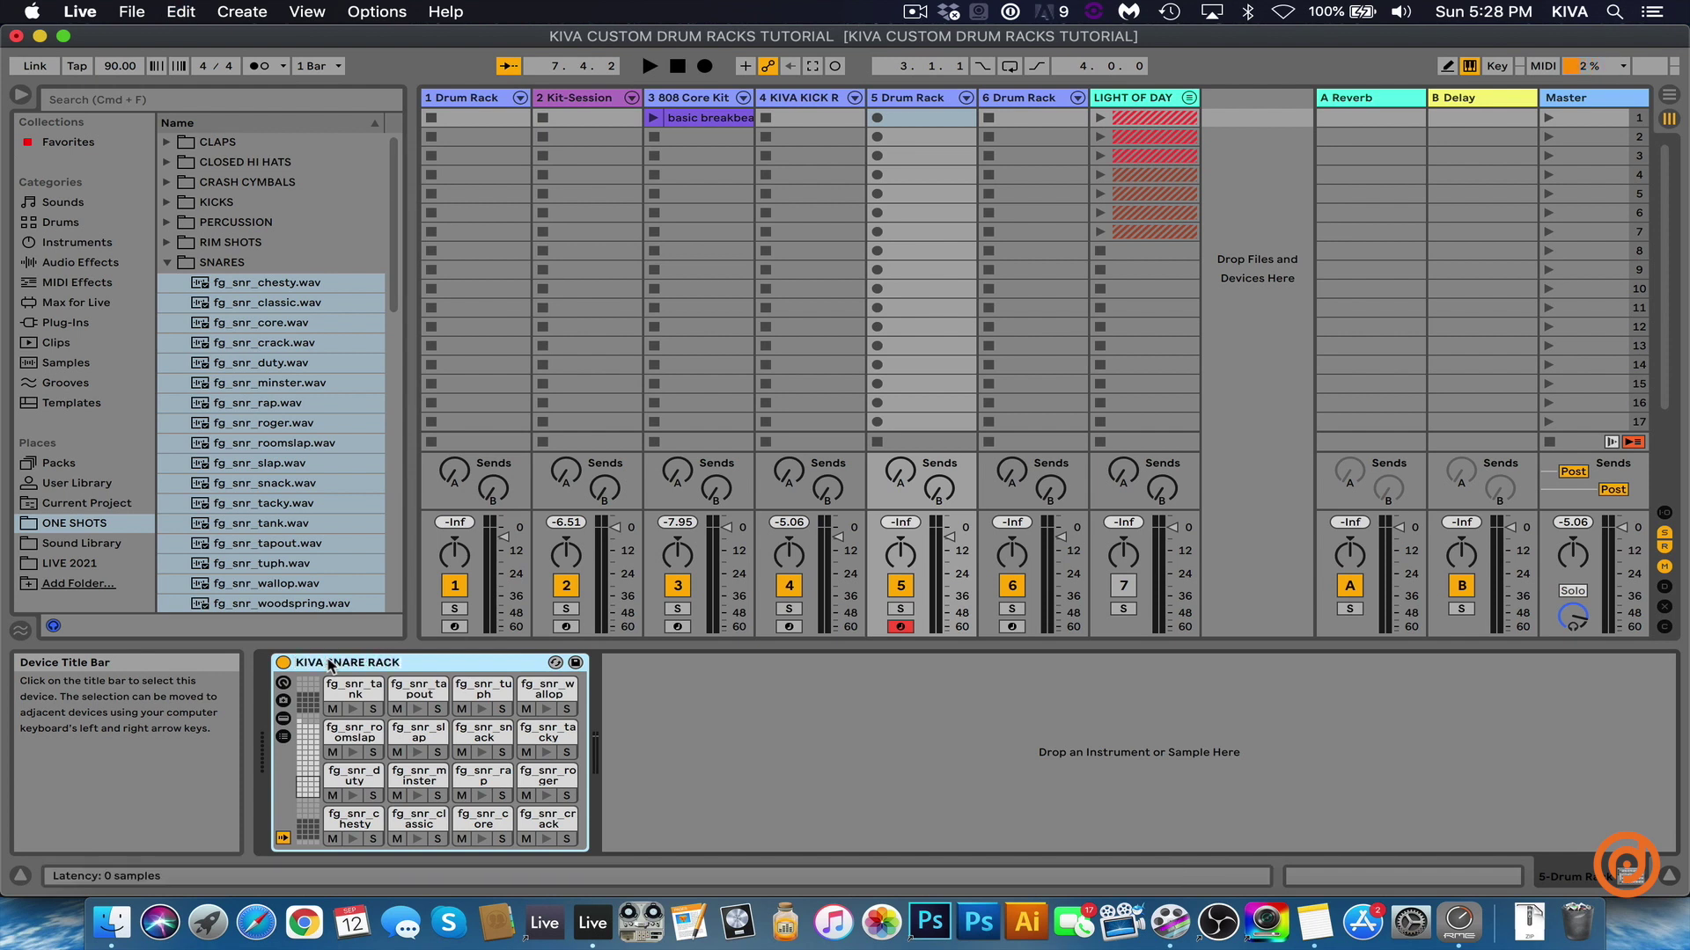
type(" 2021")
key("Return")
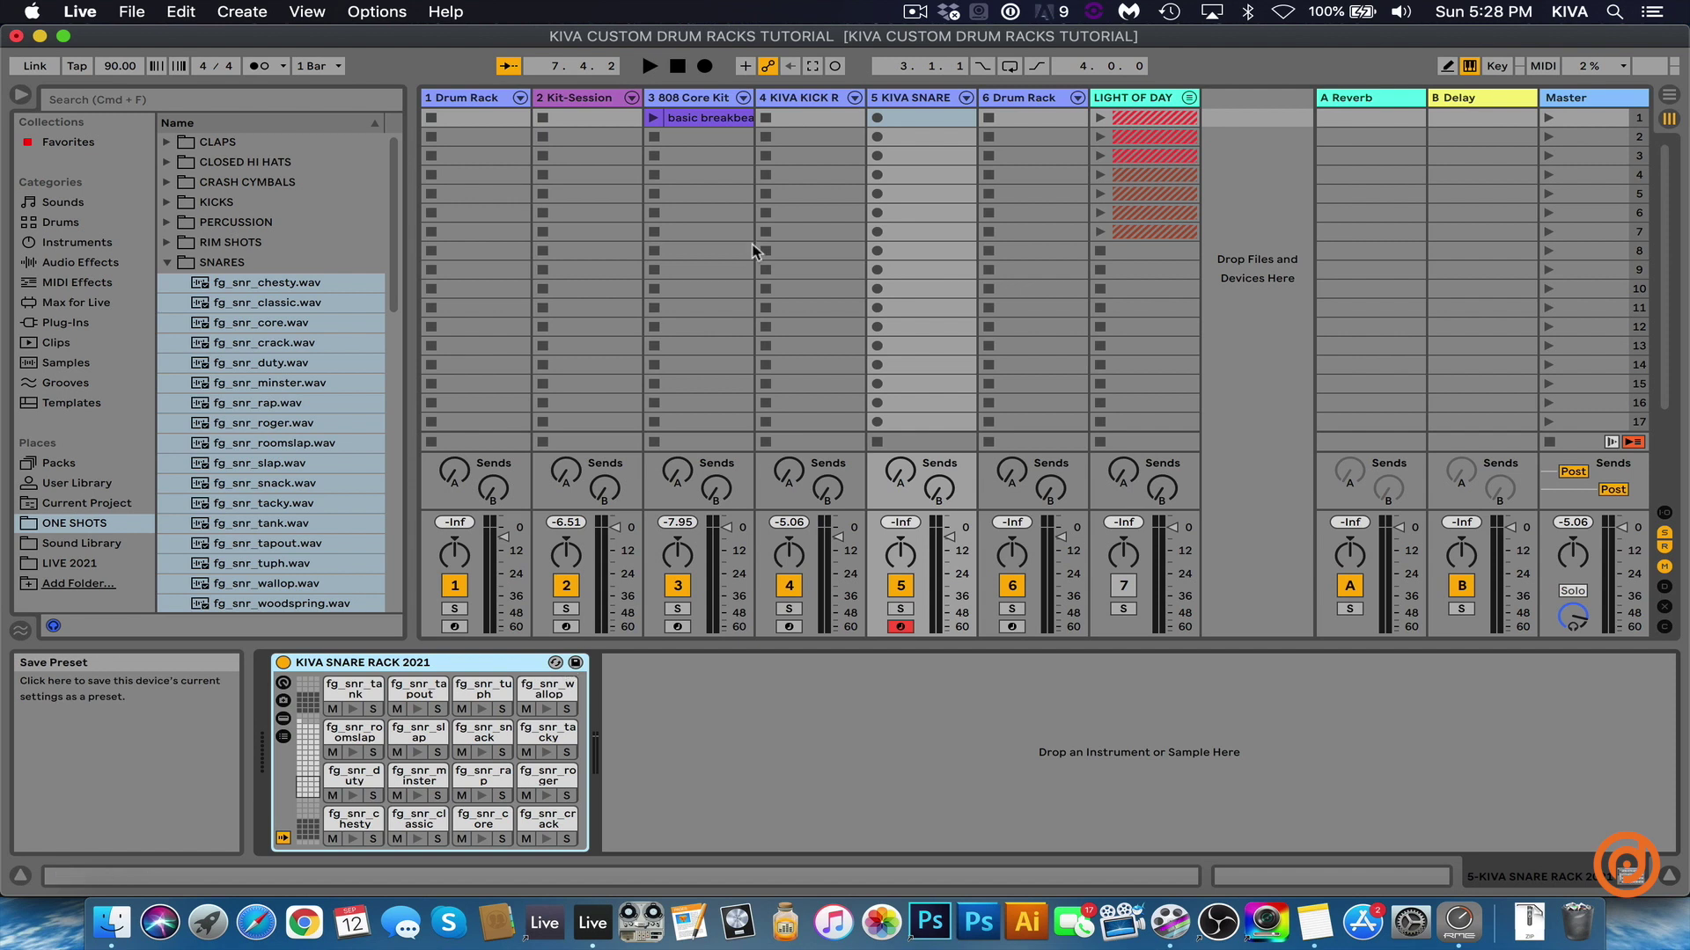
left_click(168, 263)
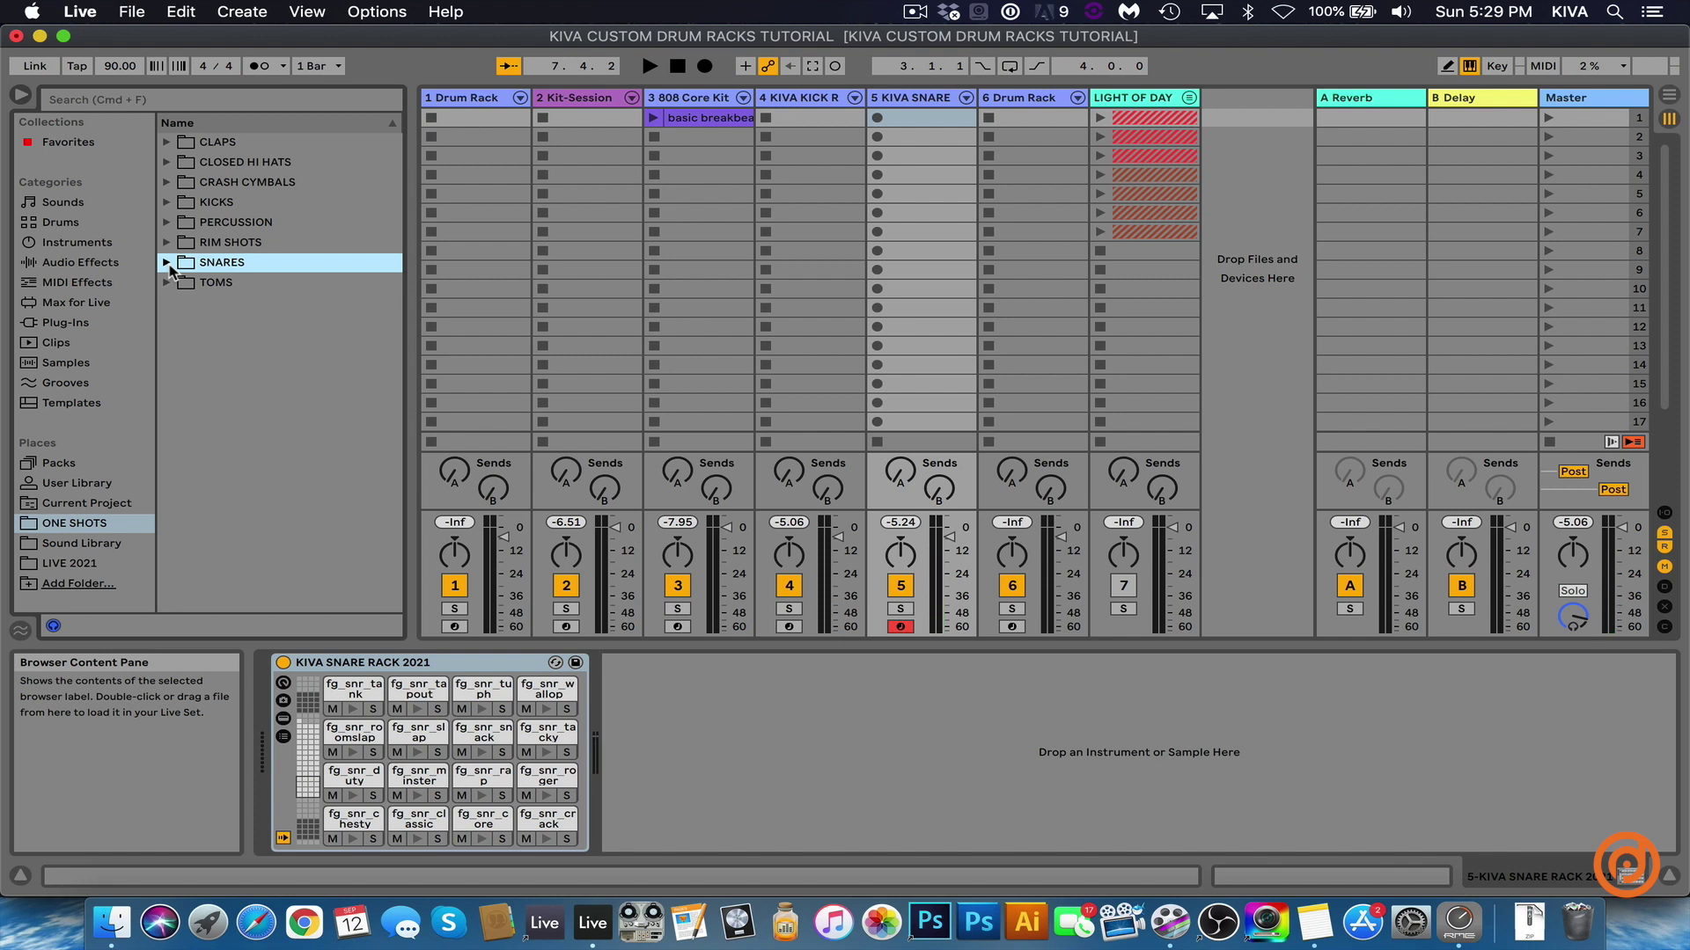
scroll(1164, 122, "right", 5)
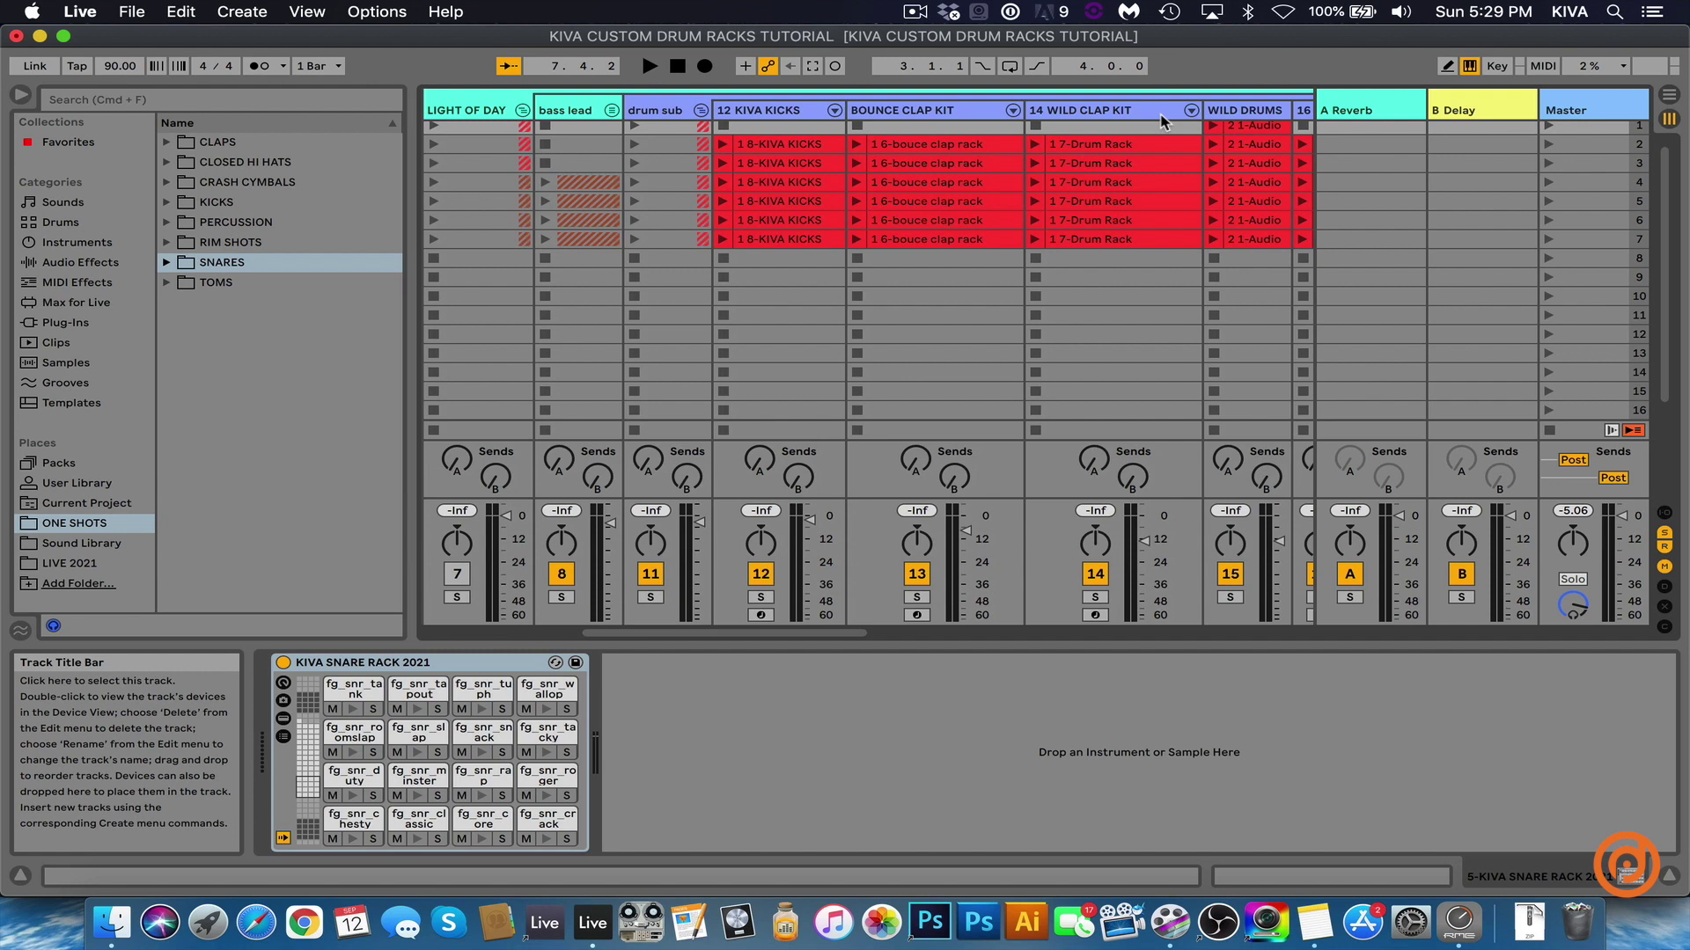
Show the devices of the BOUNCE CLAP KIT and WILD CLAP KIT tracks
left_click(915, 113)
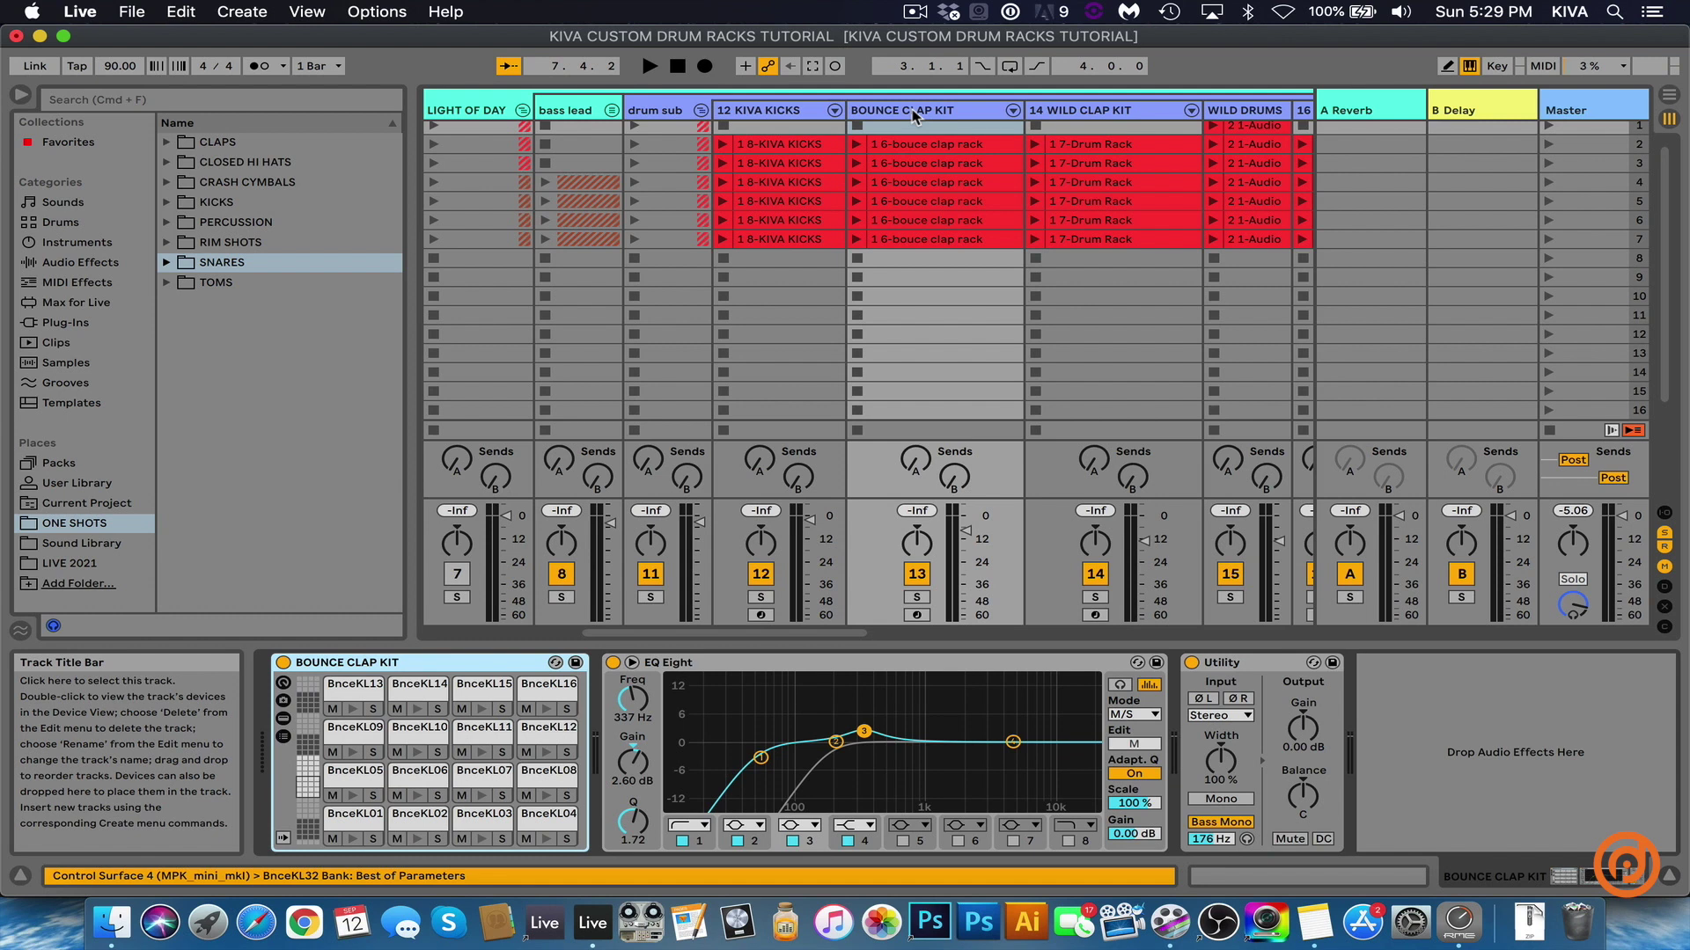
left_click(1084, 112)
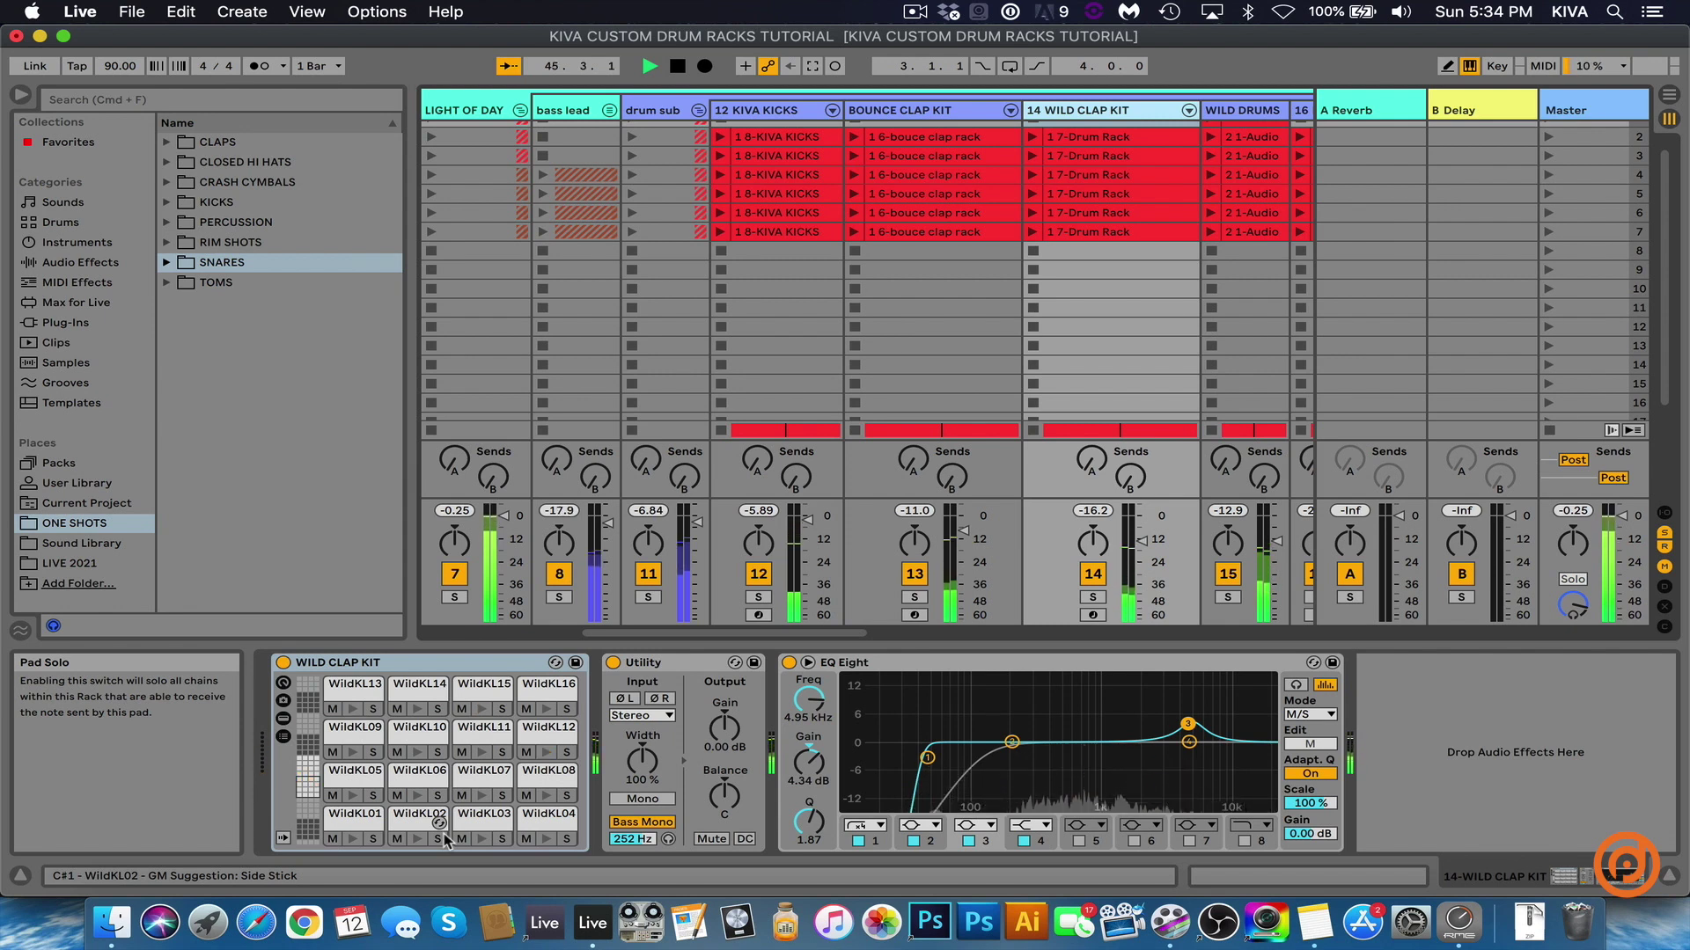
left_click(924, 110)
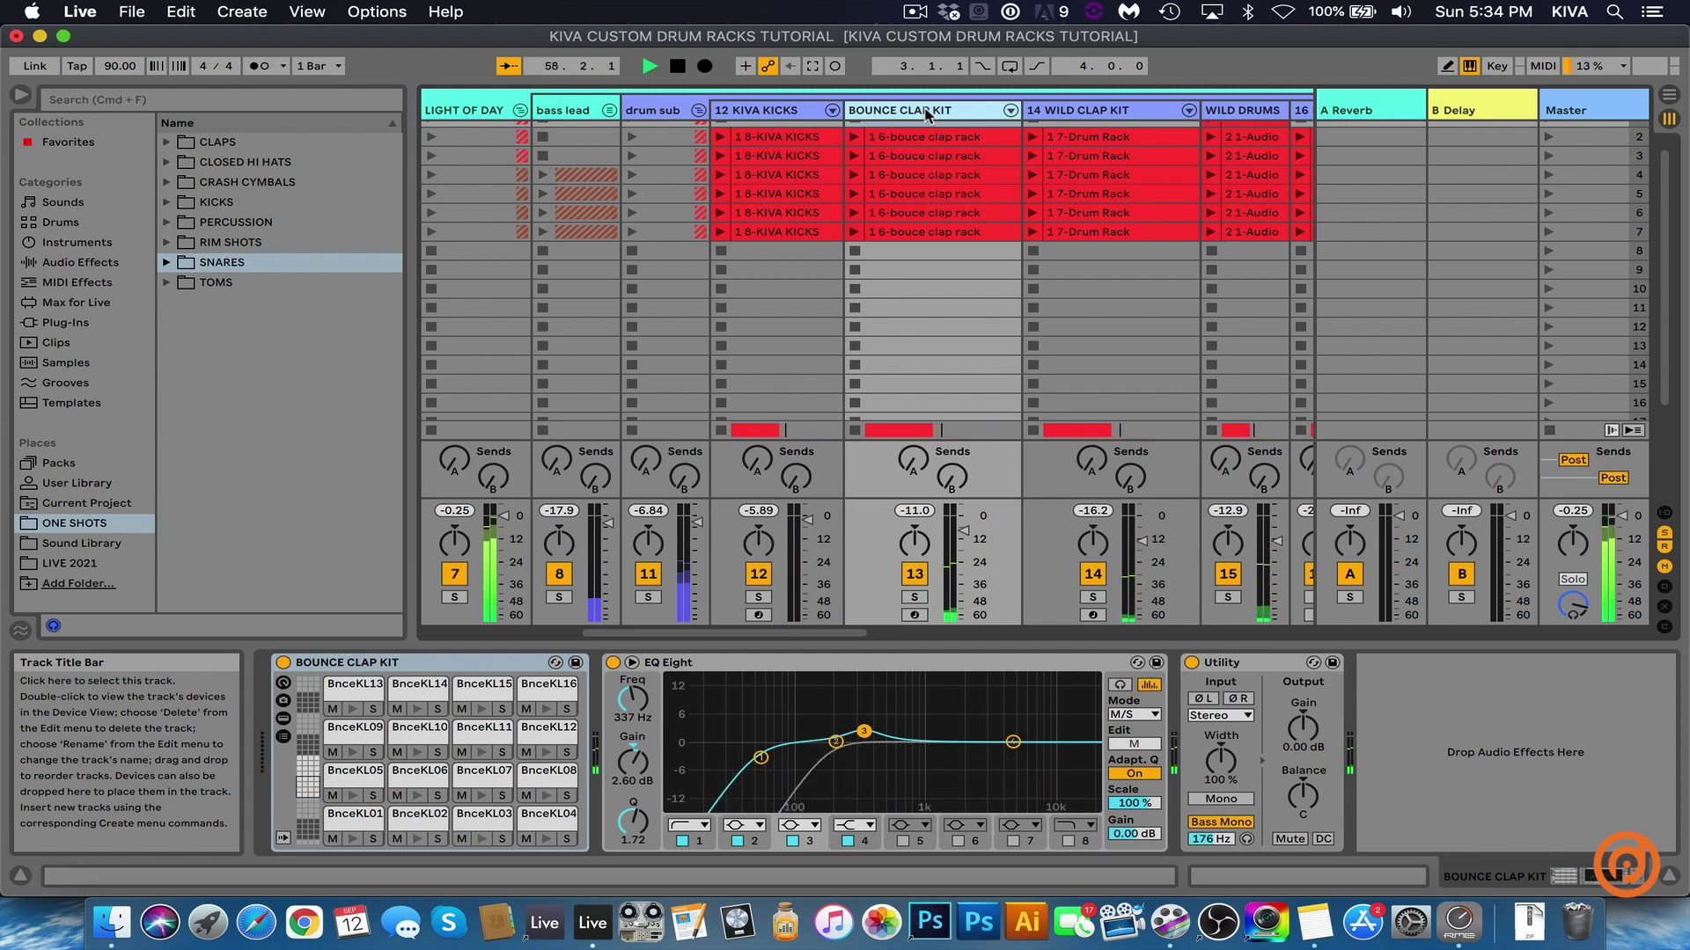
Lower the master volume and stop the song's playback
left_click_drag(1622, 516, 1622, 618)
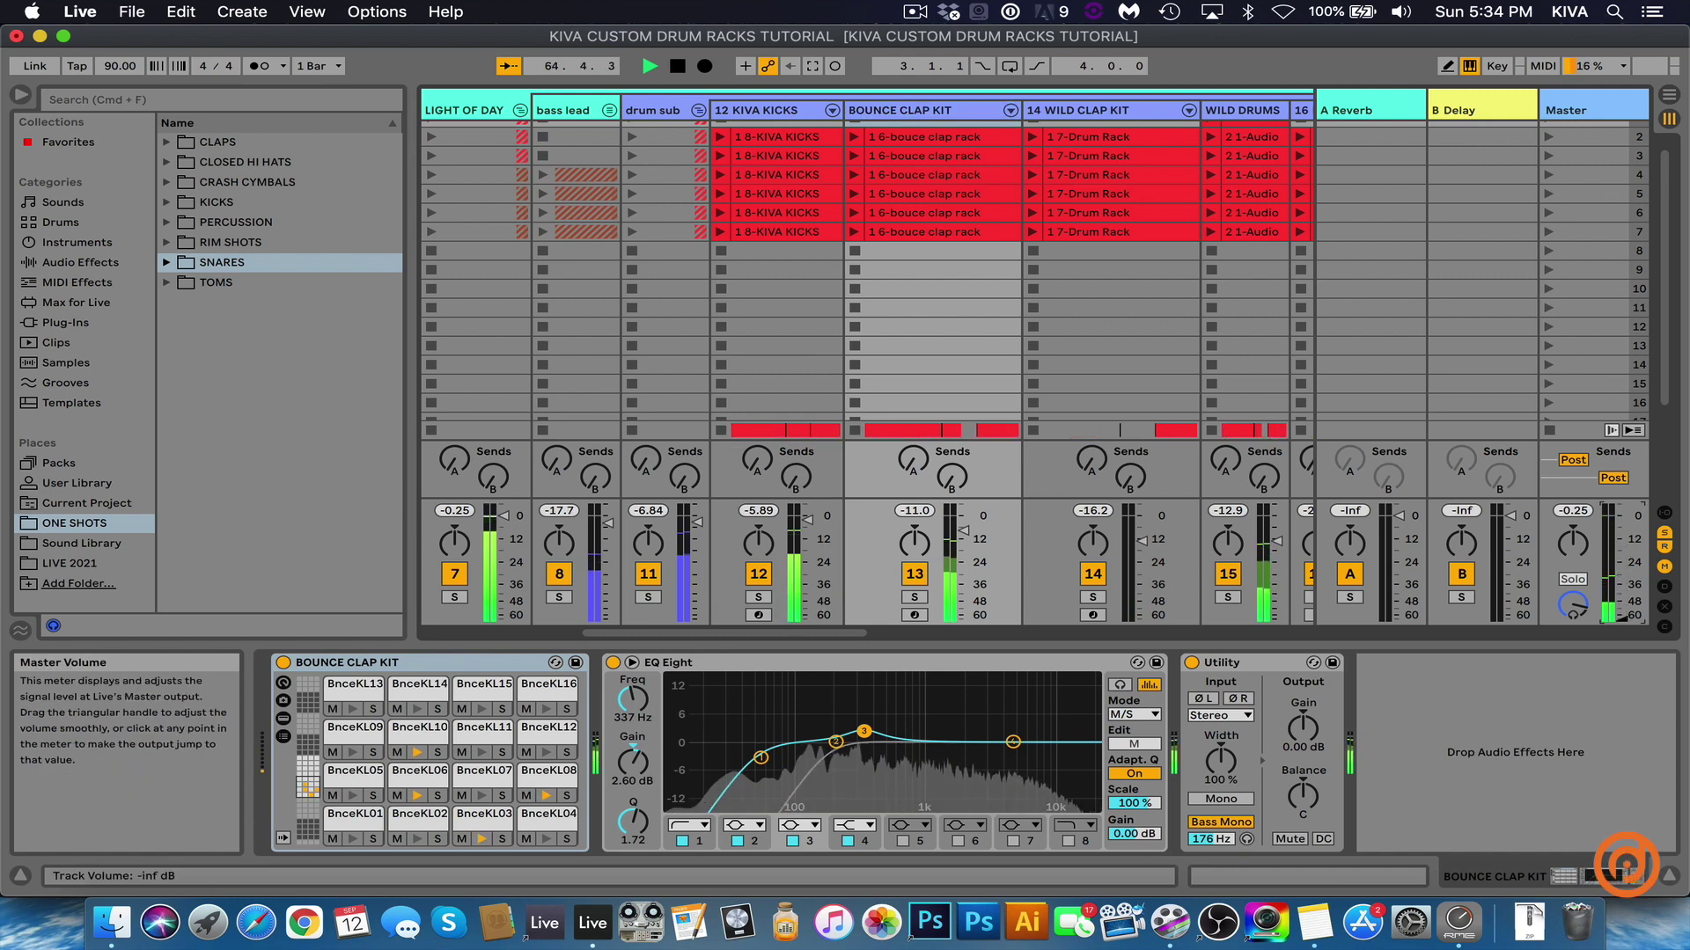
left_click(678, 69)
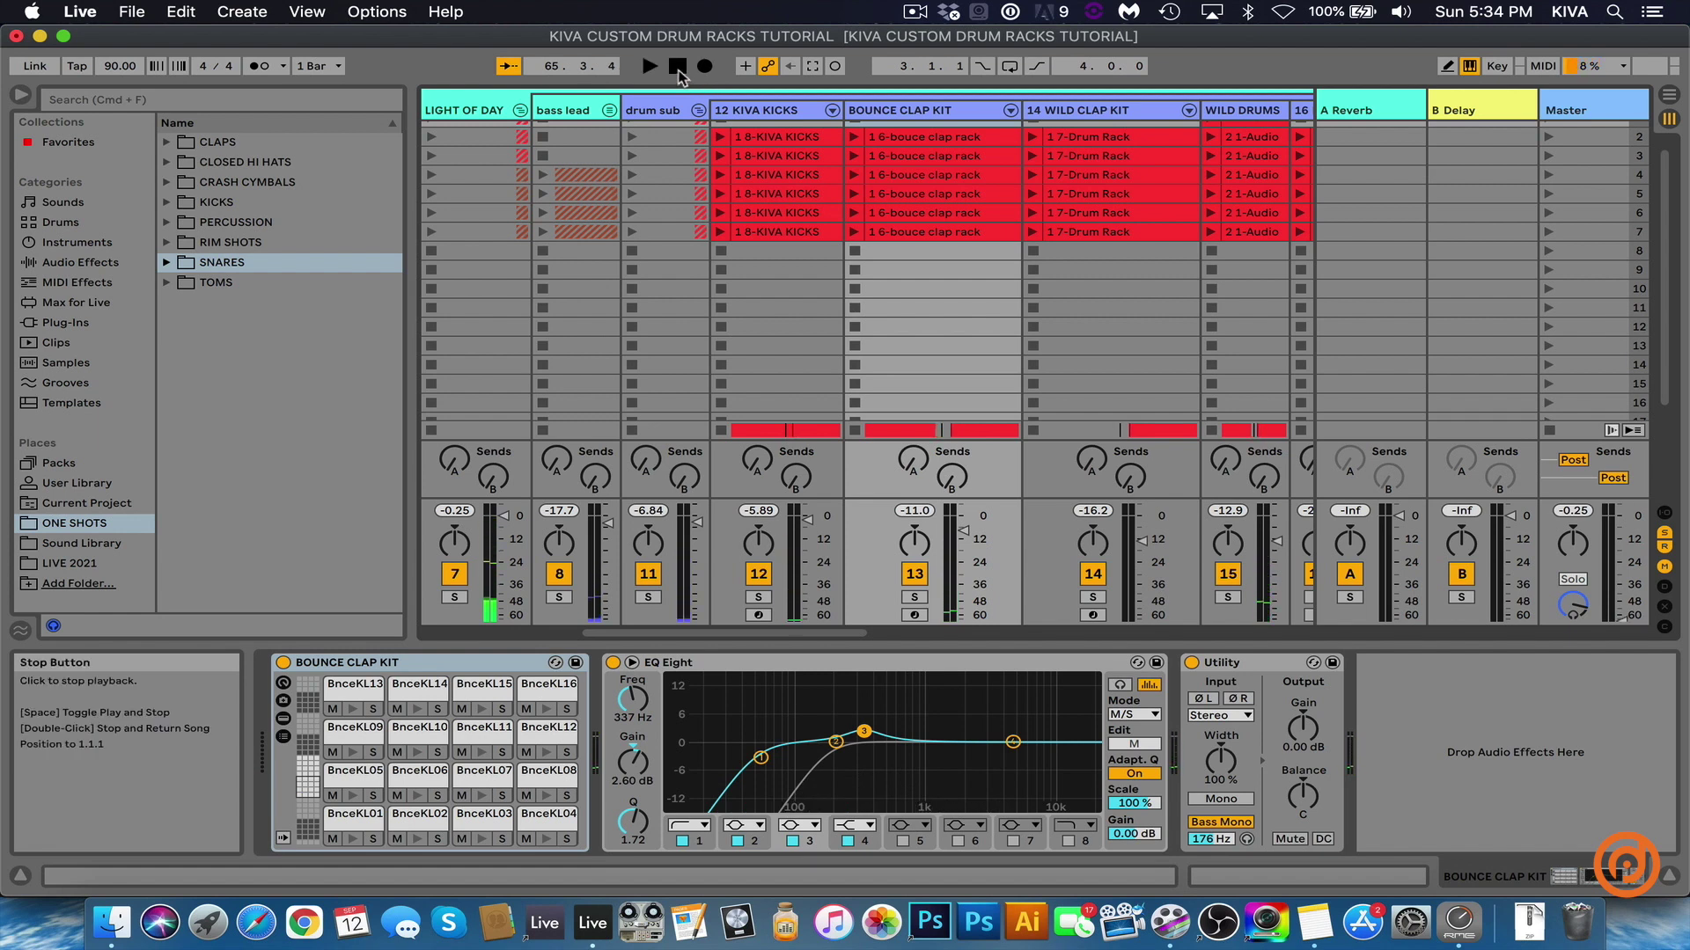